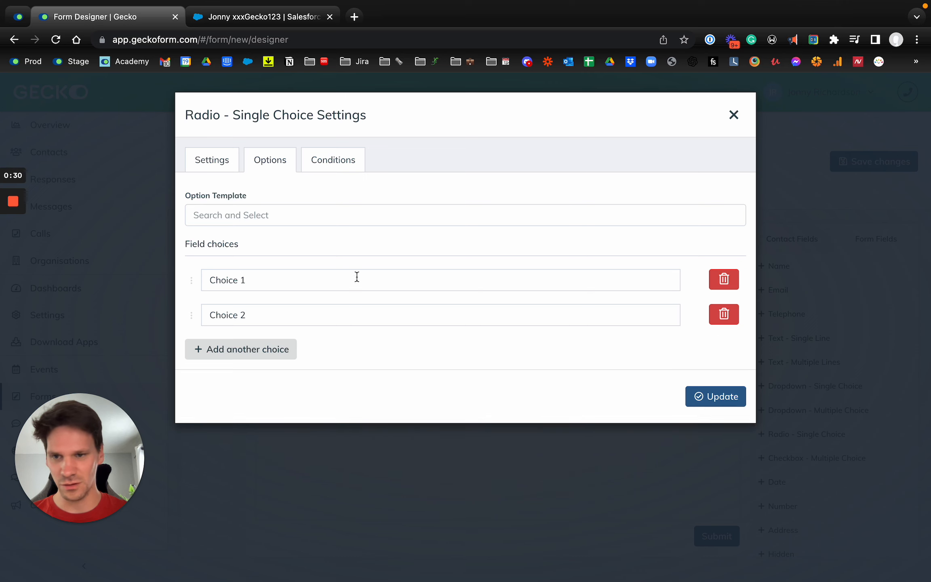
- Name the radio field's two choices Student and Parent, and apply the field settings
triple_click(301, 280)
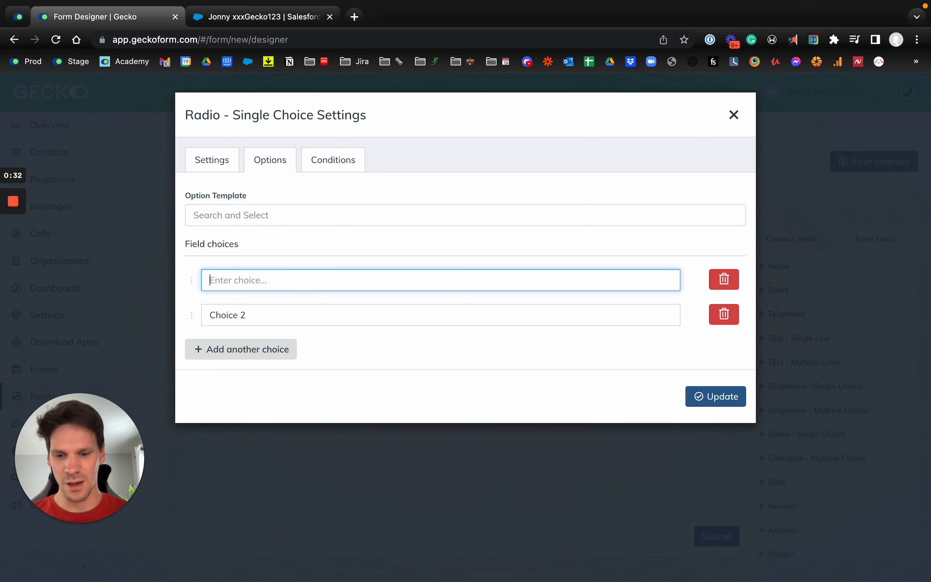
key("Tab")
type("Pa")
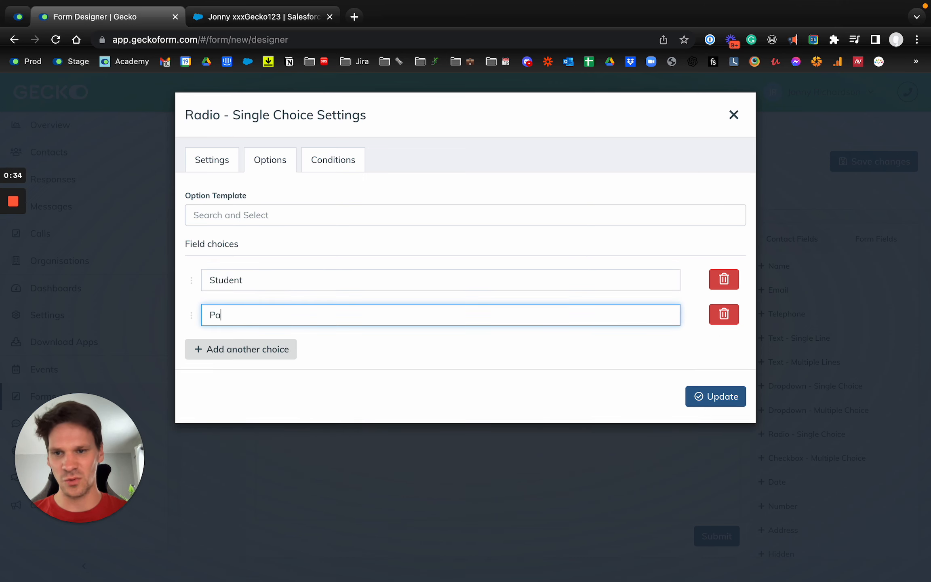
left_click(703, 402)
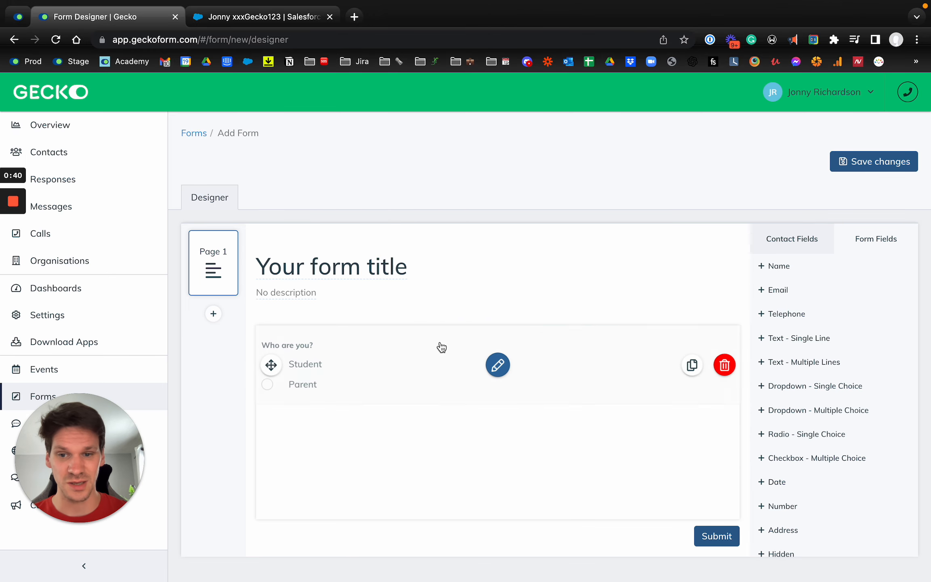
- Add the Full Name, Email address and Telephone contact fields to the form and save the changes
left_click(806, 239)
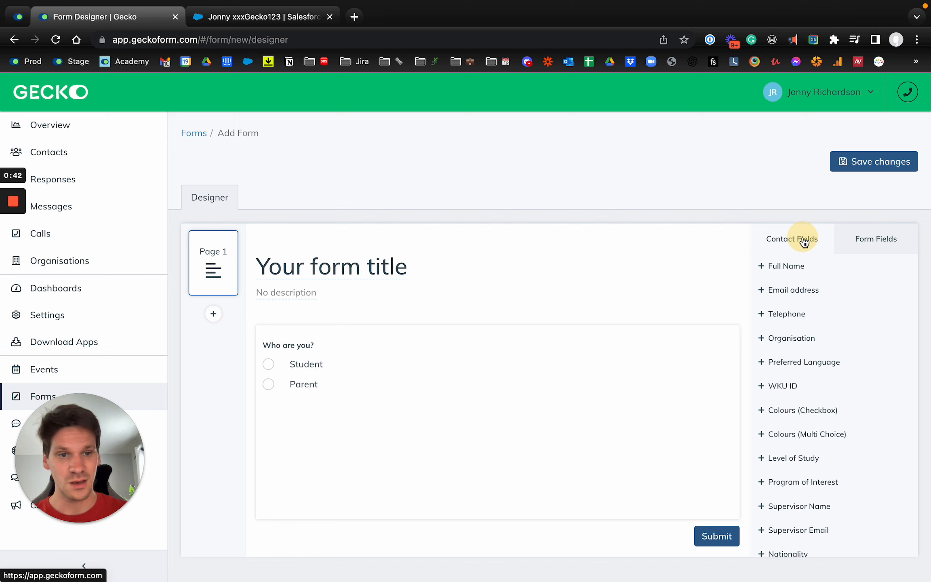
left_click(810, 273)
left_click(797, 297)
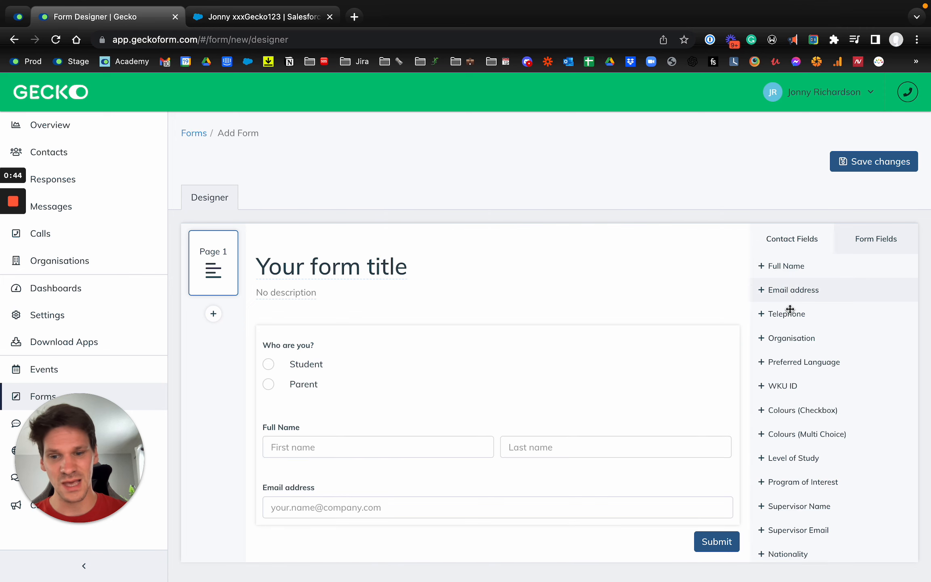
left_click(786, 314)
scroll(605, 378, "down", 1)
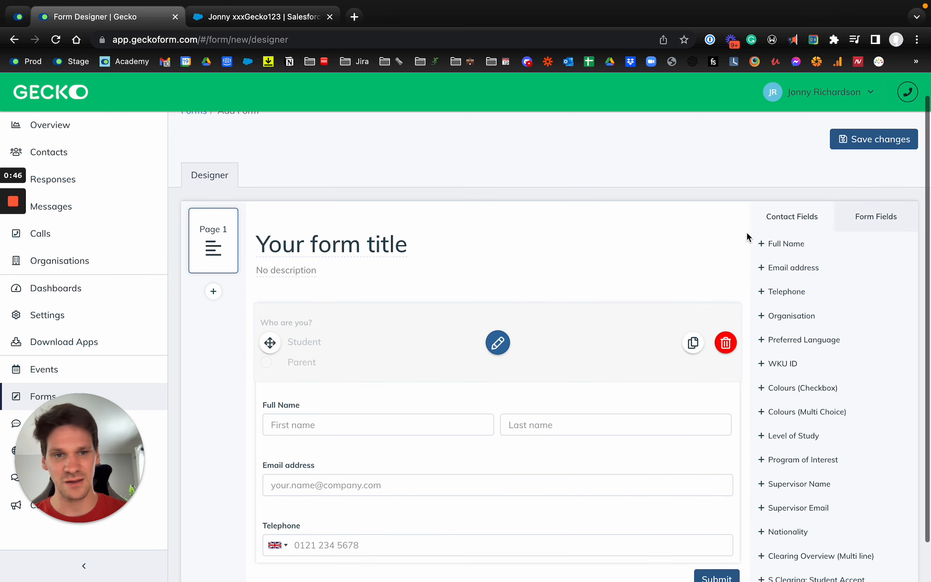
left_click(890, 144)
- In the Salesforce contact record, examine the options offered for the Level field, and leave editing without saving
left_click(243, 24)
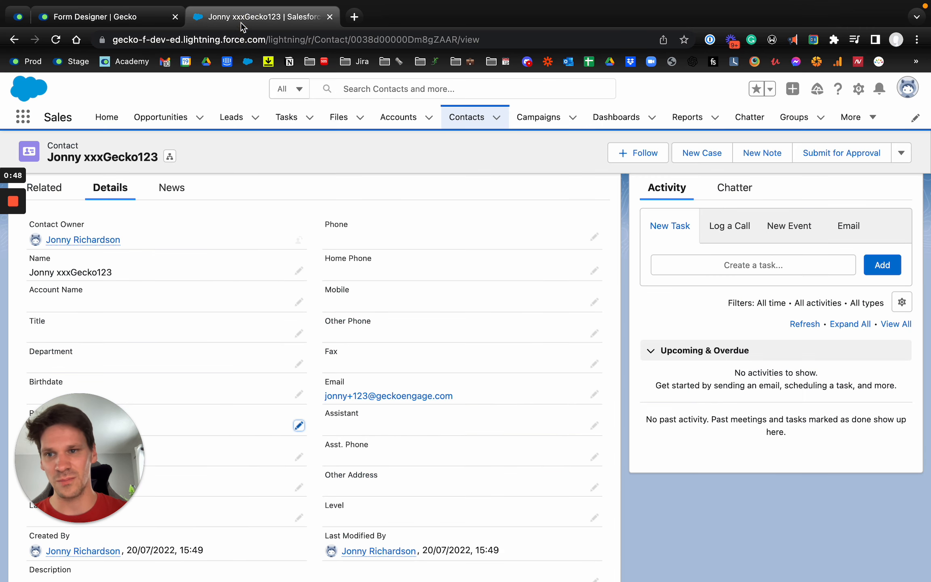
scroll(216, 289, "down", 2)
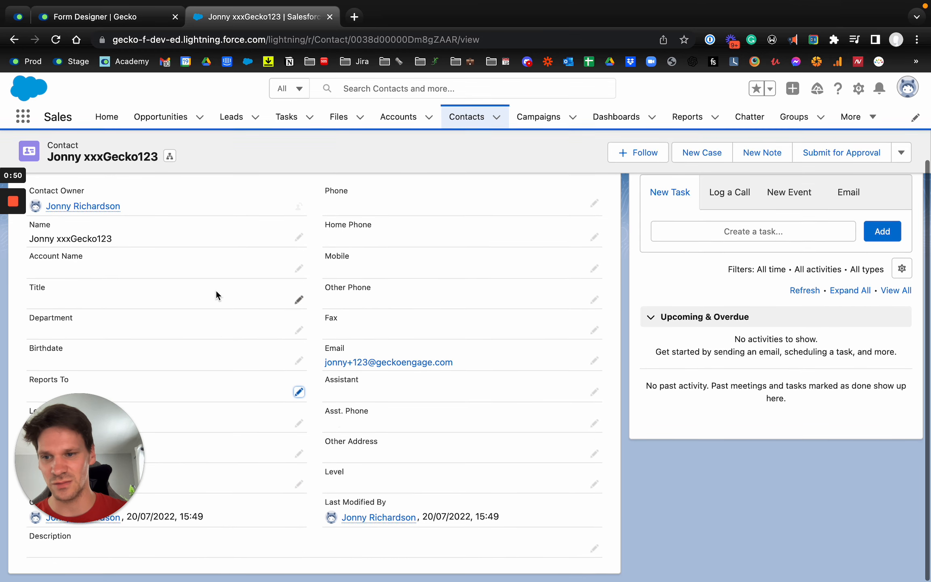
left_click_drag(108, 396, 752, 475)
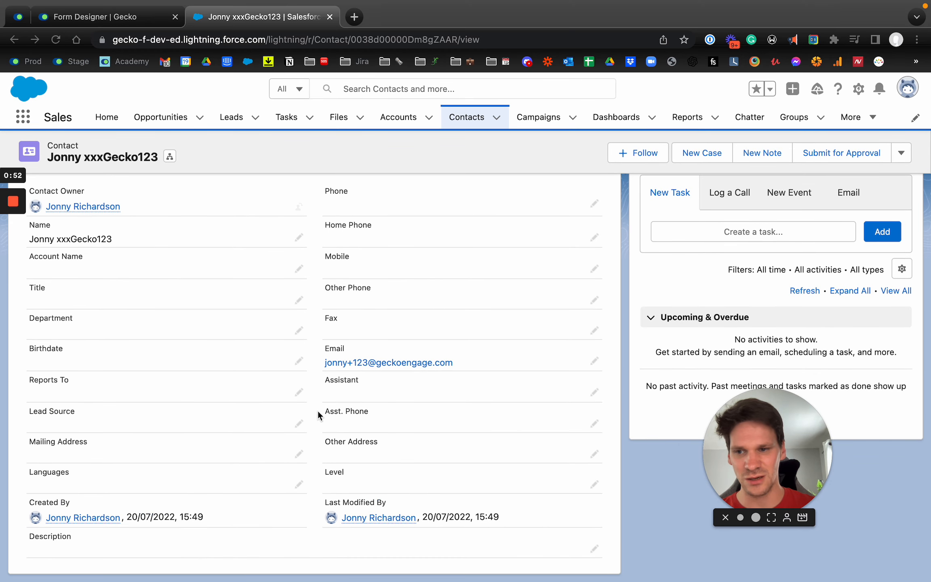
left_click(592, 489)
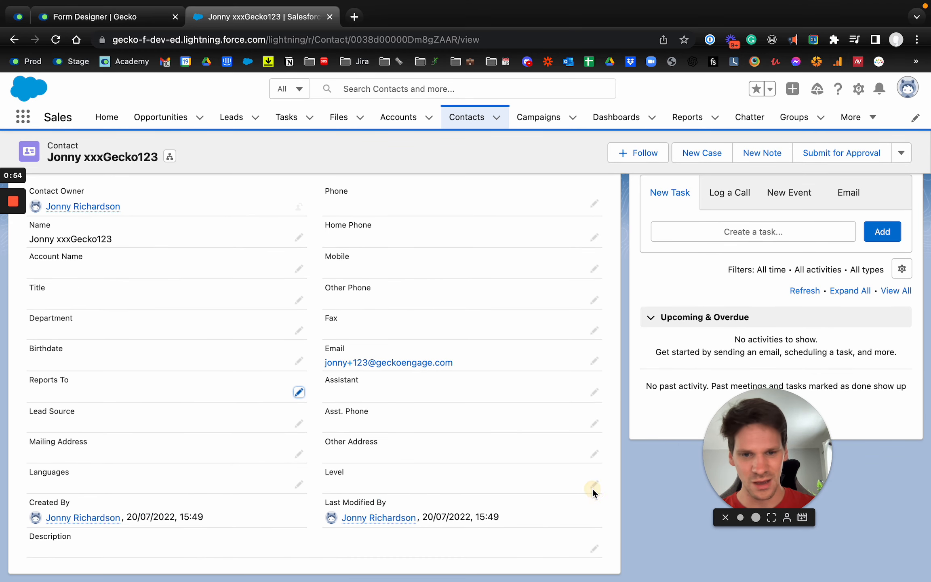
left_click(592, 487)
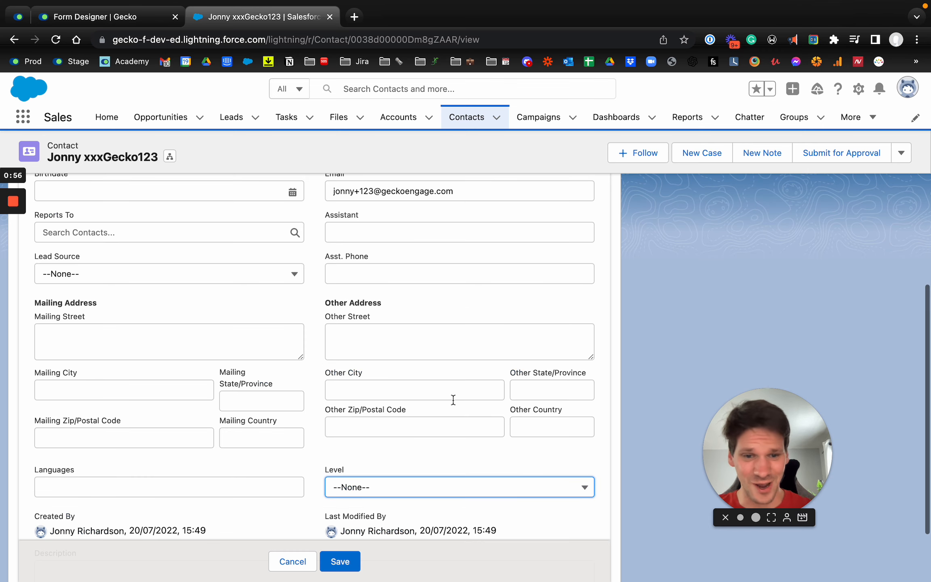
left_click(460, 397)
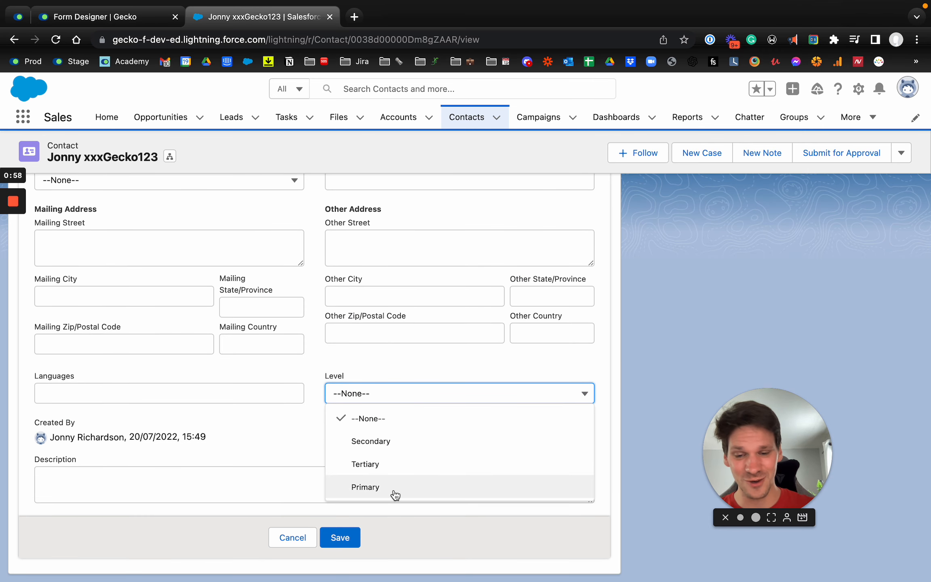
left_click(377, 378)
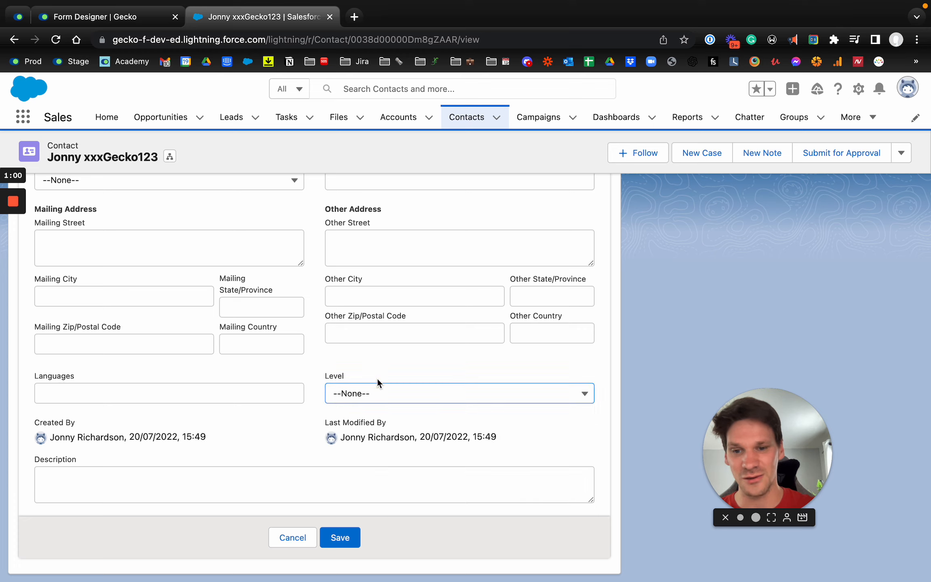
scroll(377, 378, "up", 3)
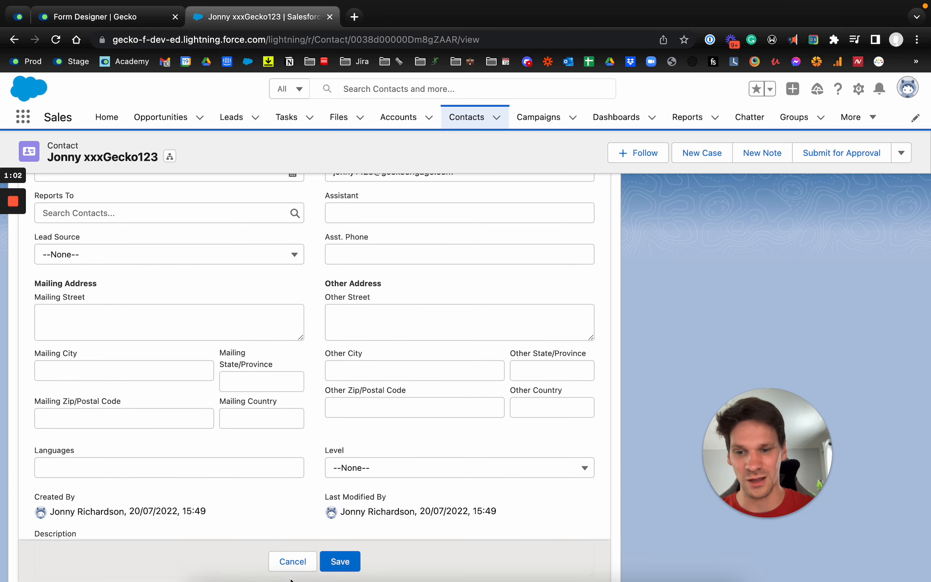
left_click(289, 562)
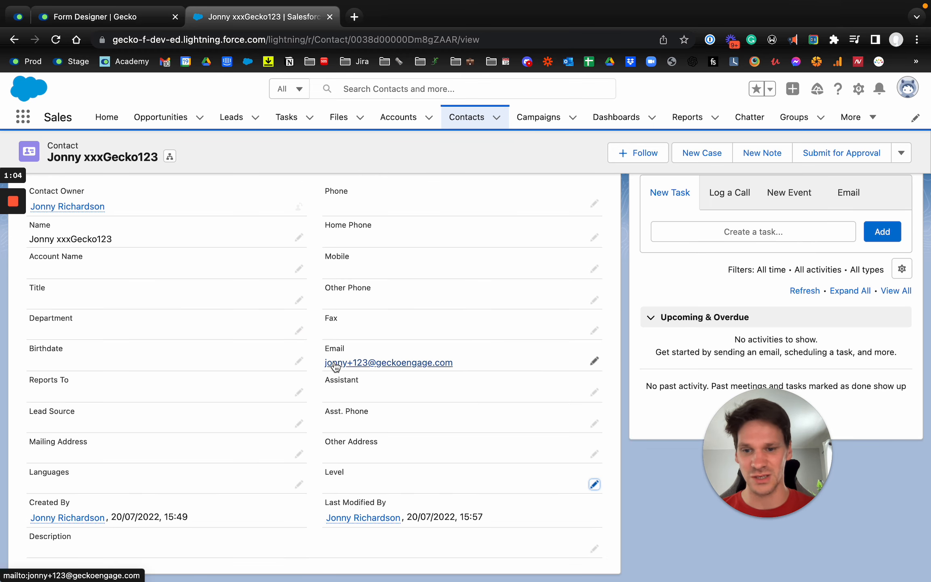
- Return to the Gecko form designer and open the account Settings in a separate browser tab
key("ctrl+shift+Tab")
scroll(360, 473, "down", 1)
scroll(360, 473, "up", 1)
left_click_drag(764, 516, 182, 518)
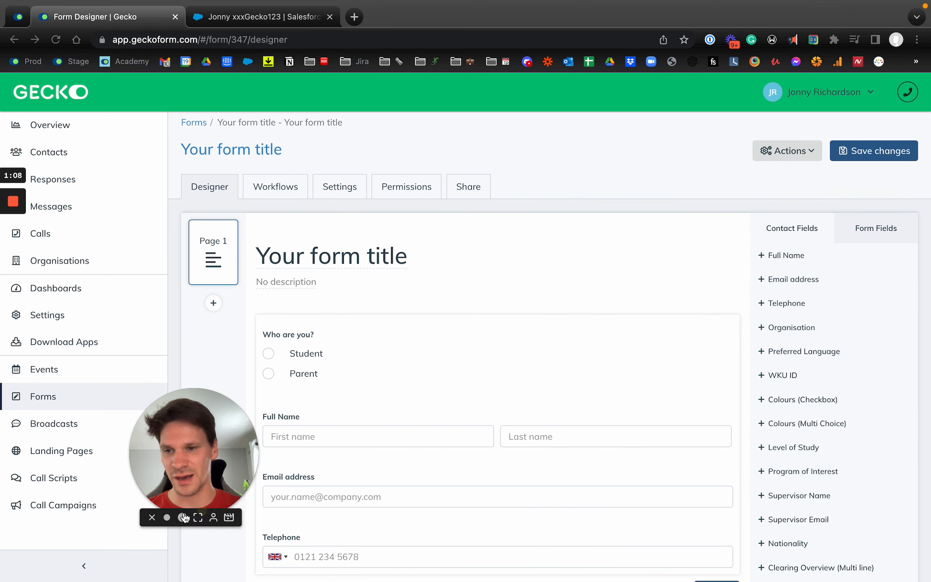
right_click(49, 311)
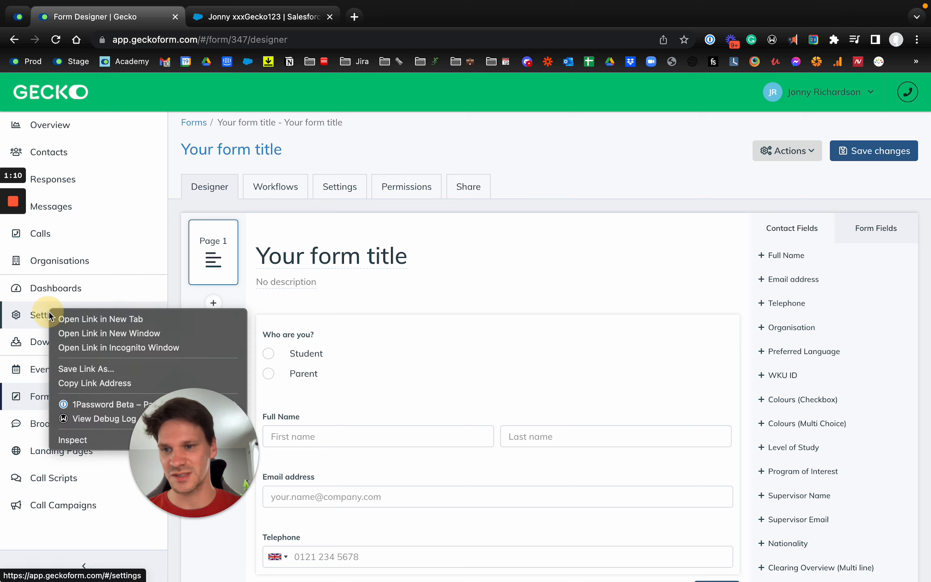
left_click(64, 318)
left_click(239, 17)
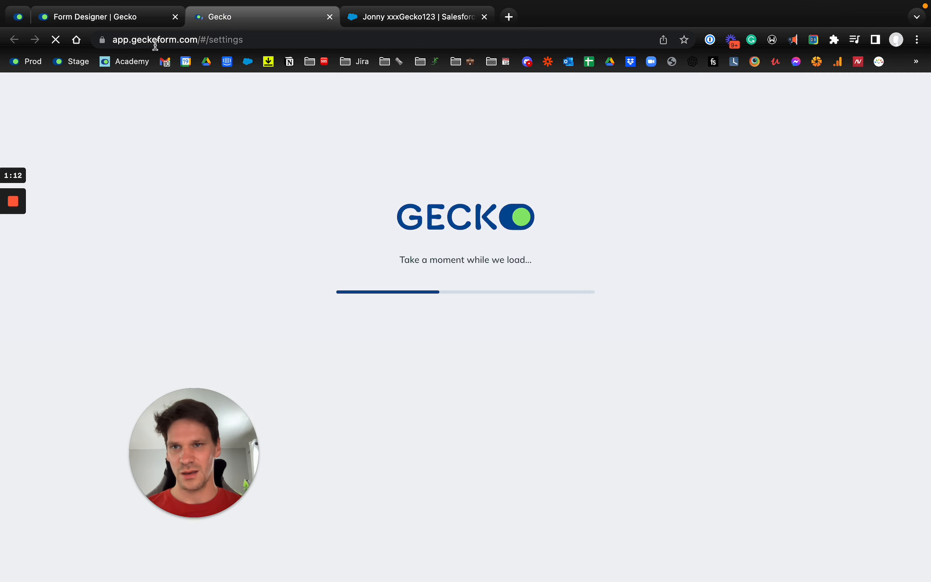
left_click(153, 17)
key("ctrl+Tab")
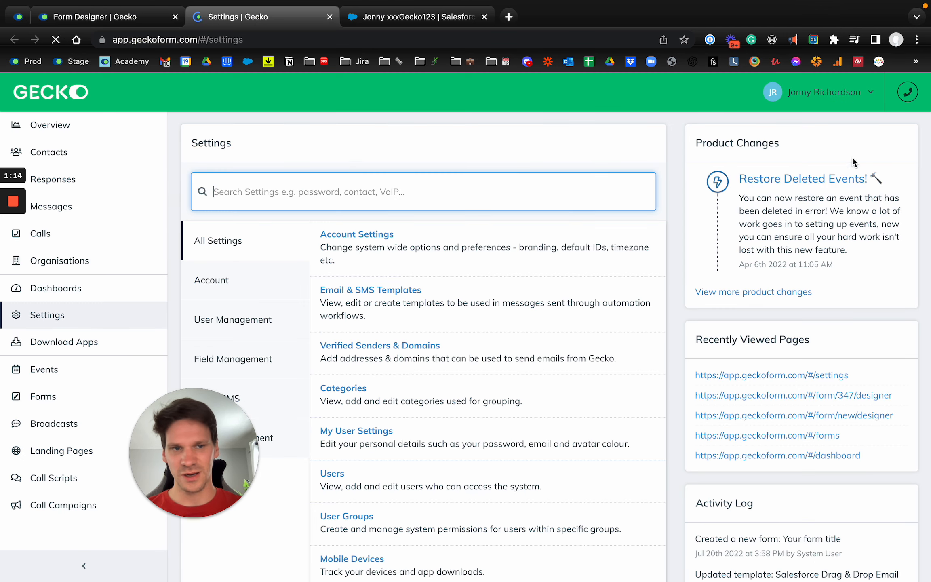
- Search the settings for "integ" and open the field list of the Salesforce integration
type("integ\\")
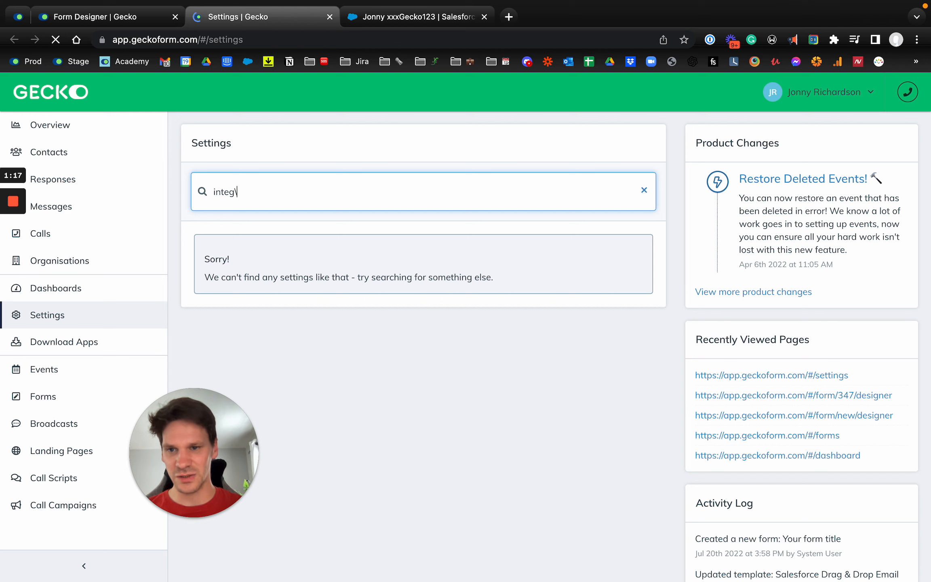
key("BackSpace")
key("Return")
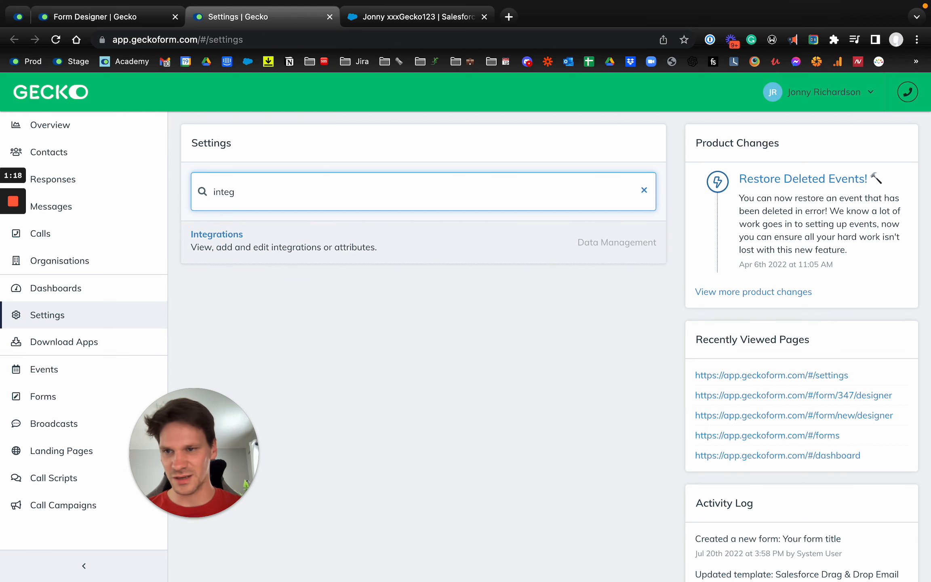
left_click_drag(149, 434, 84, 443)
left_click(287, 294)
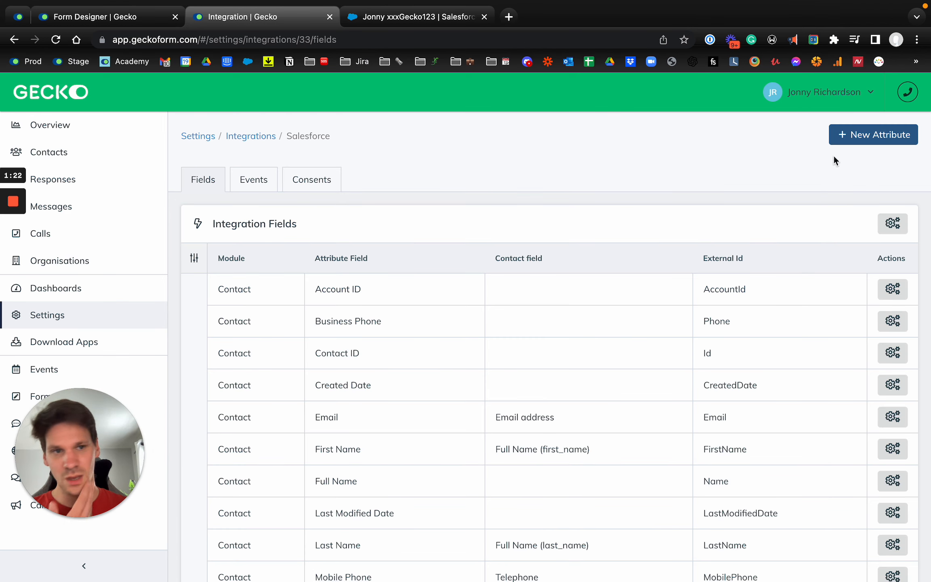
- Start a new integration attribute for the Contact module and choose Level as the attribute
left_click(869, 140)
left_click(468, 190)
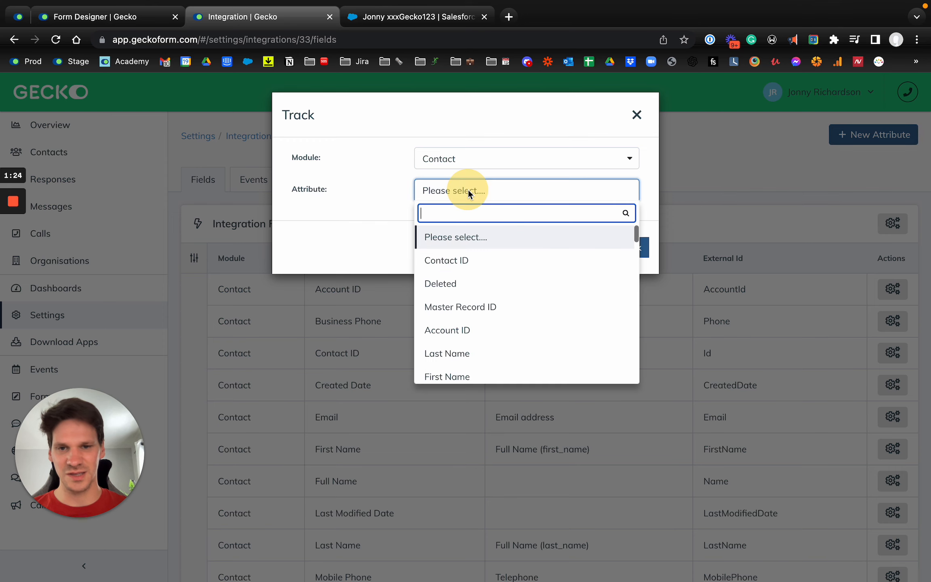
type("level")
left_click(448, 238)
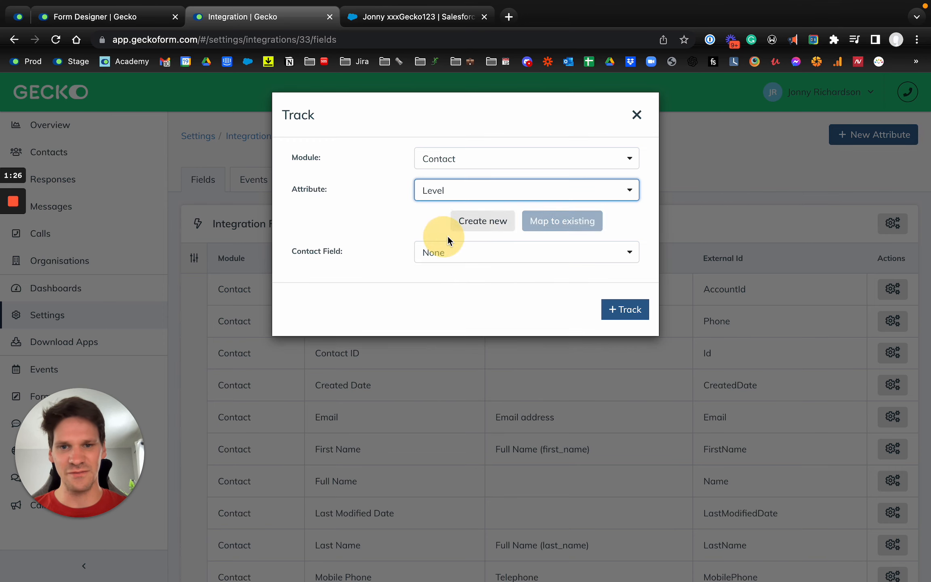
- Create a new Dropdown (single choice) contact field for Level with its option list imported, and track it
left_click(476, 221)
left_click(468, 257)
type("drop")
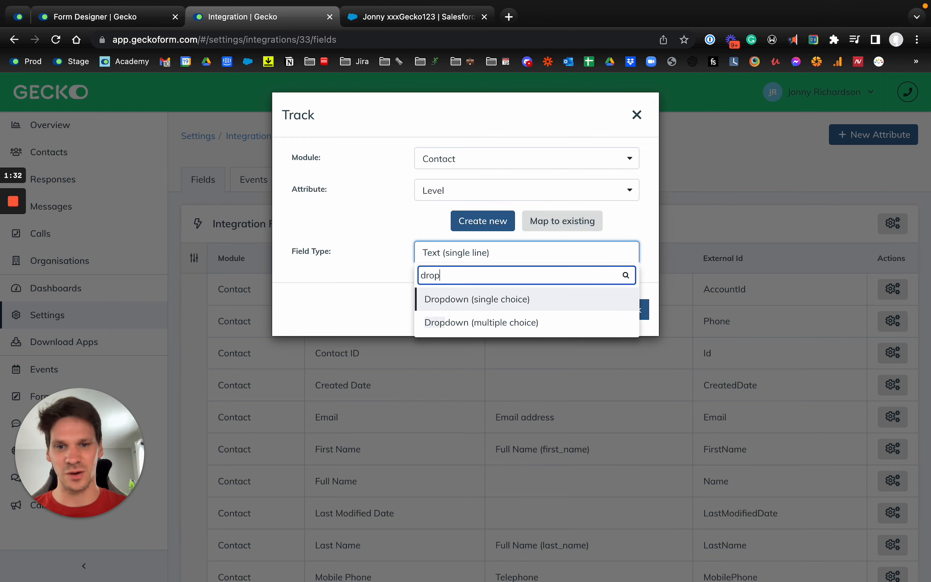
left_click(464, 308)
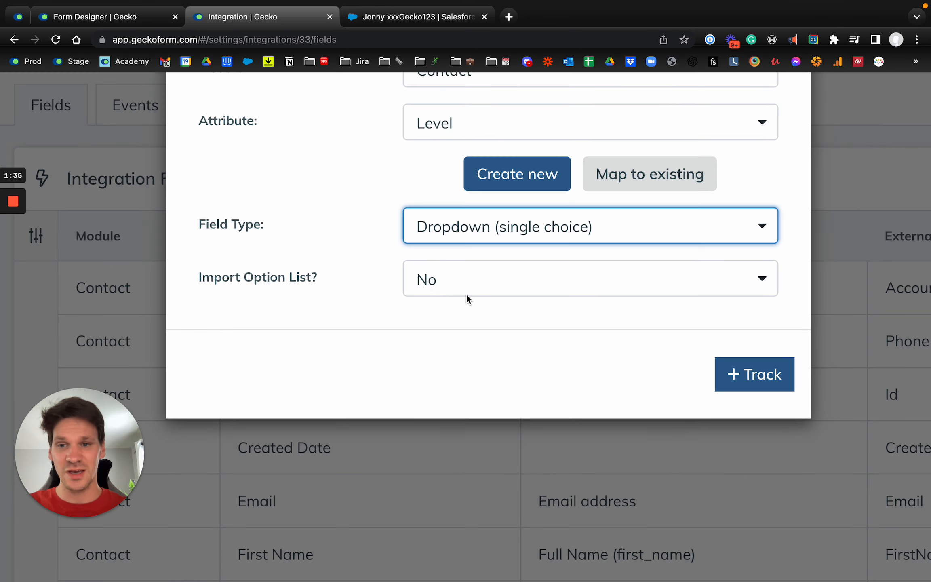
left_click(457, 294)
left_click(432, 396)
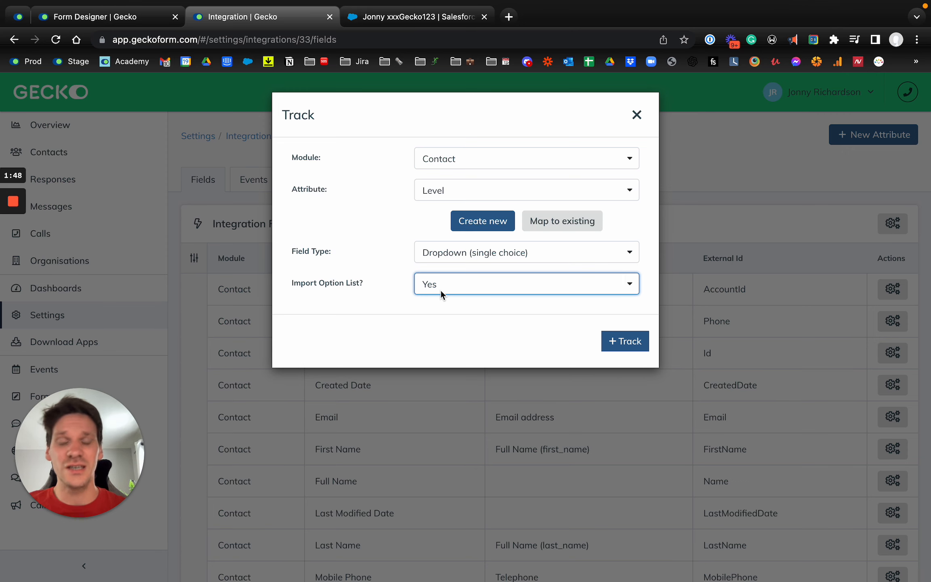
left_click(627, 342)
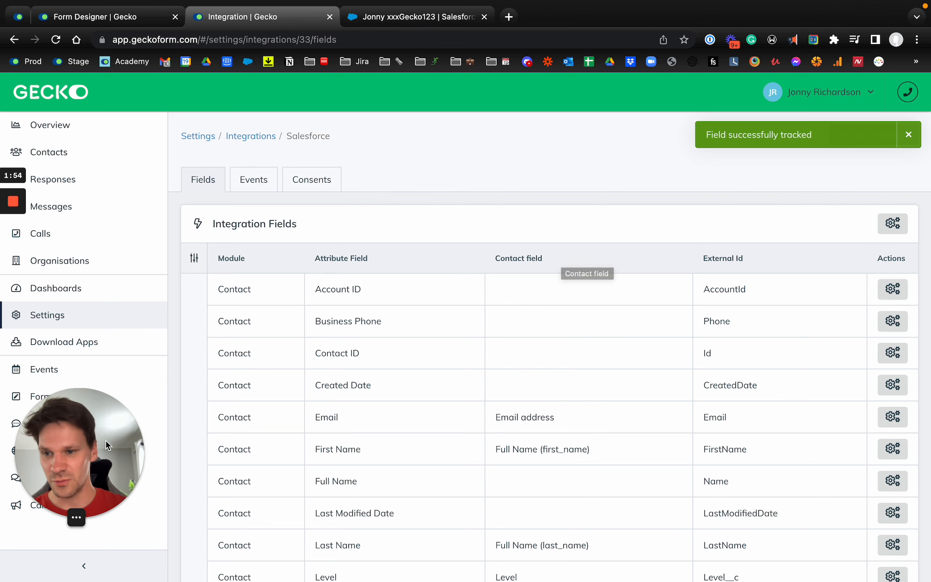
- Switch back to the form designer and reload the page to refresh the available contact fields
left_click(97, 485)
left_click(143, 392)
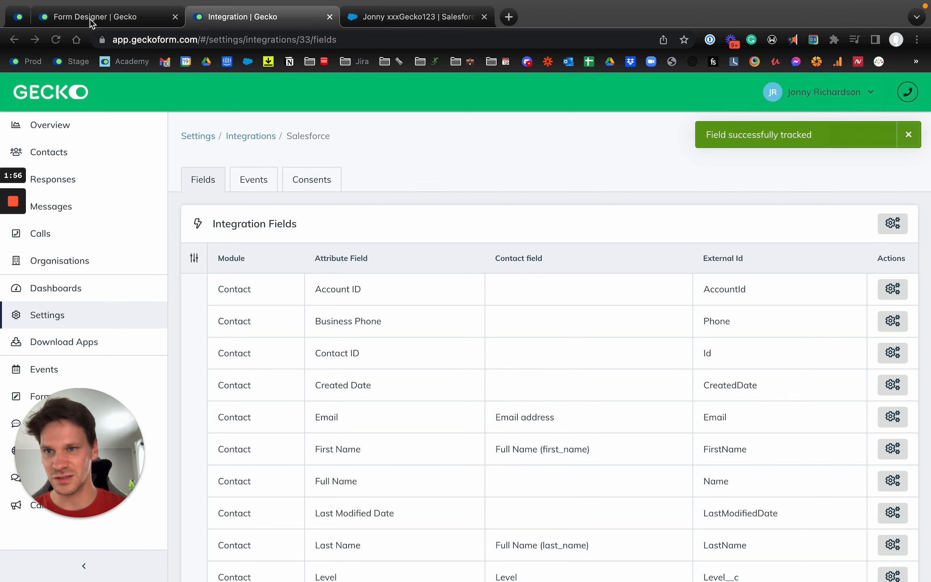
left_click(90, 21)
left_click(56, 39)
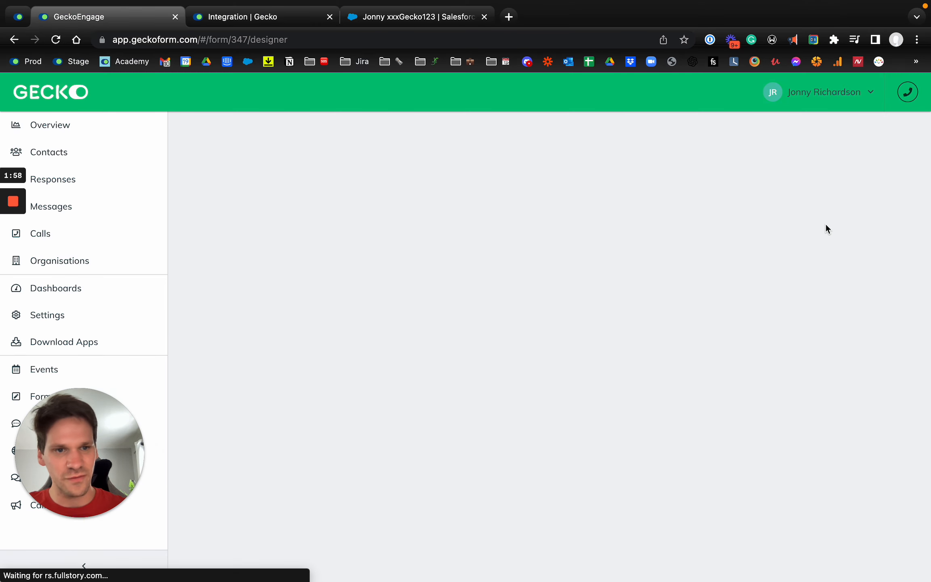
scroll(817, 316, "down", 10)
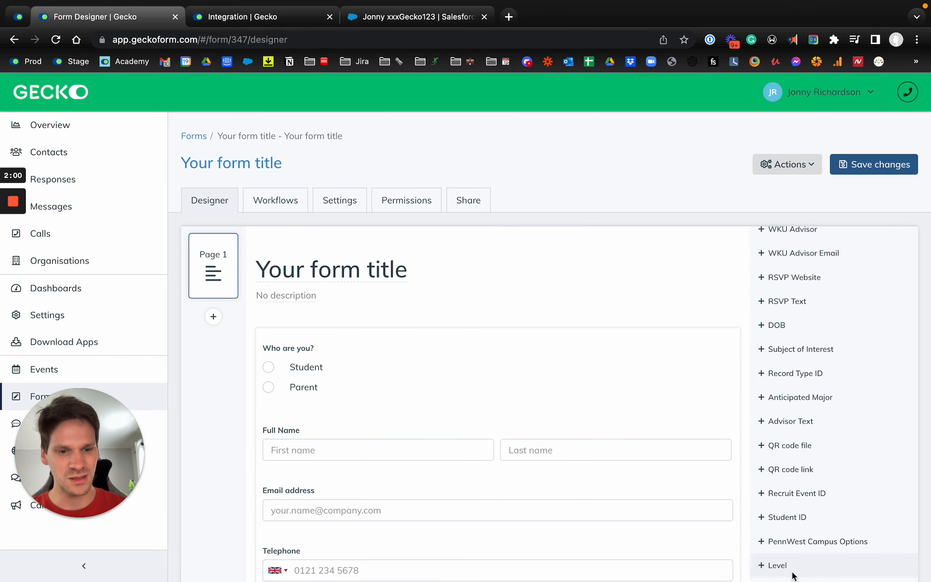
left_click(800, 568)
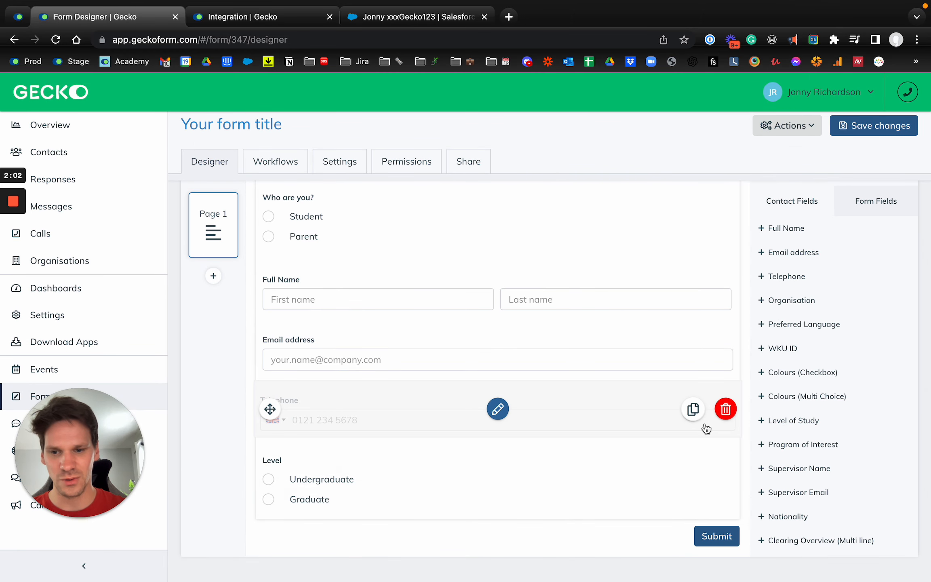
scroll(804, 478, "down", 10)
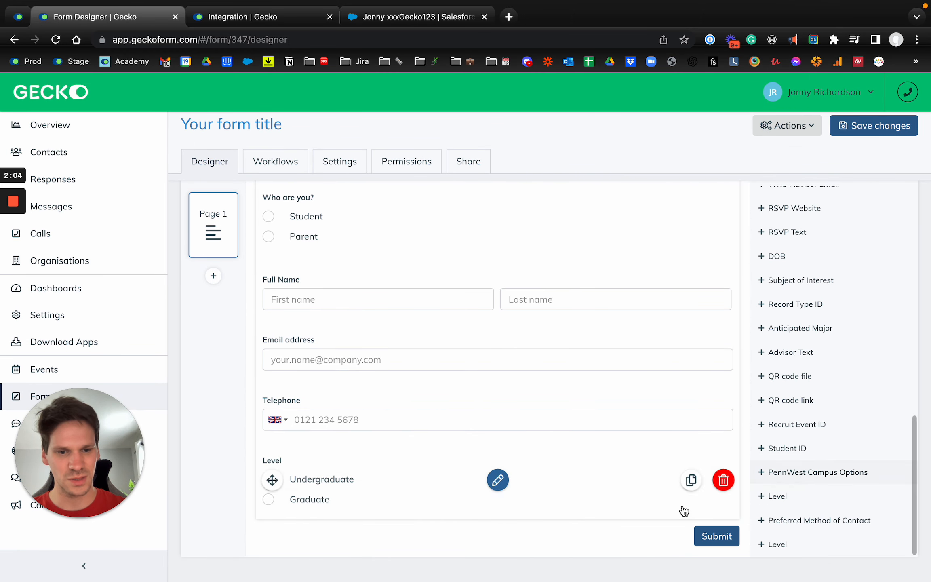
left_click(723, 481)
key("Return")
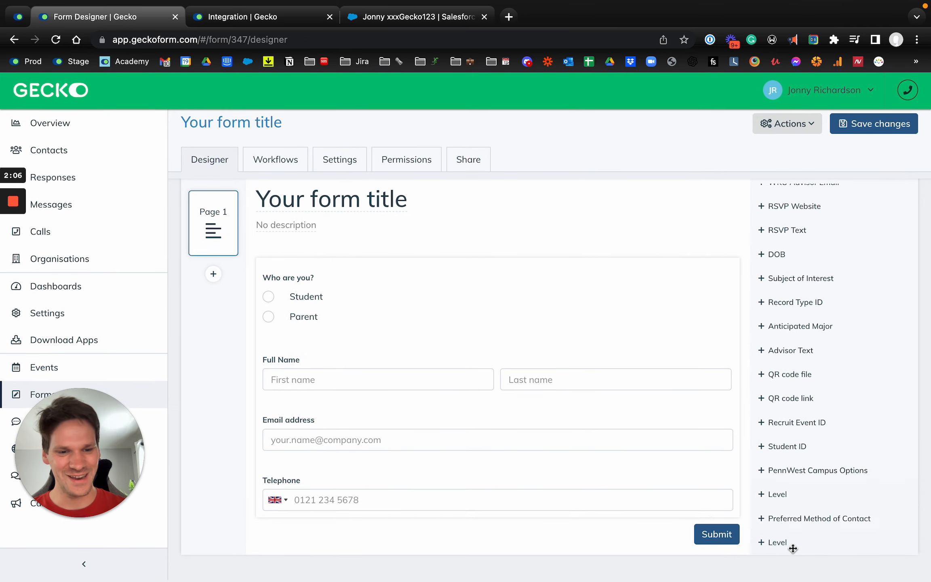
- Add the last Level contact field in the list to the form and save the changes
left_click(791, 545)
left_click(902, 125)
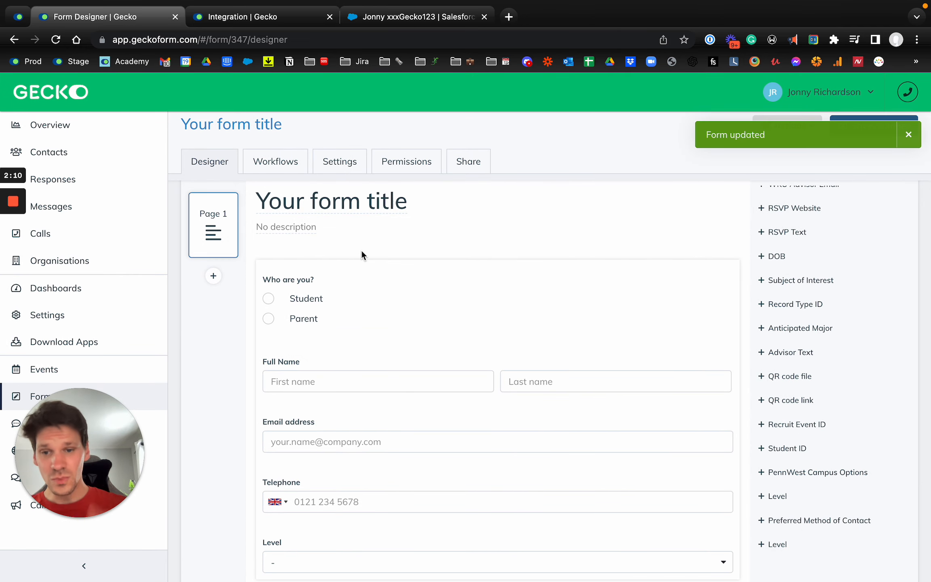
- Add a workflow to the form and start an Email action that sends to the Email address field
left_click(293, 164)
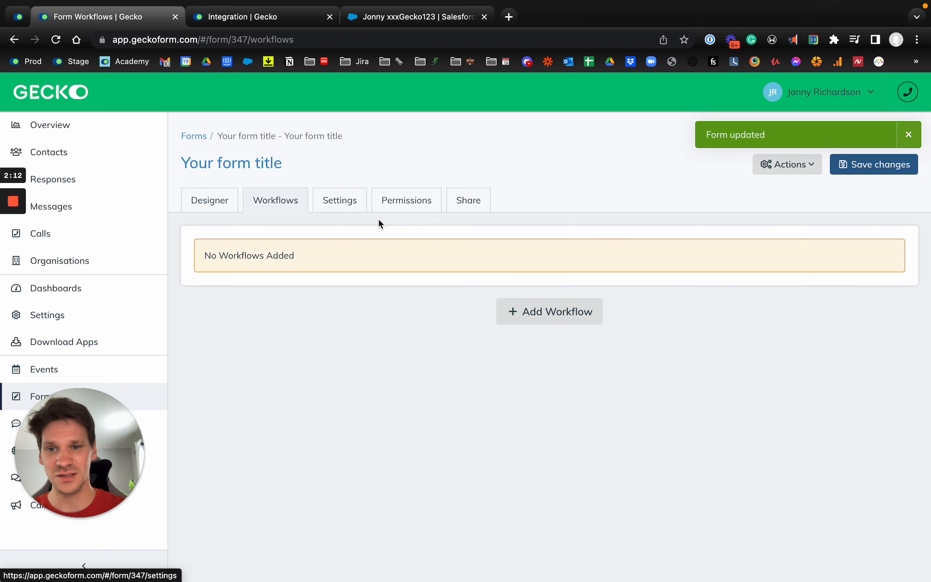
left_click(518, 319)
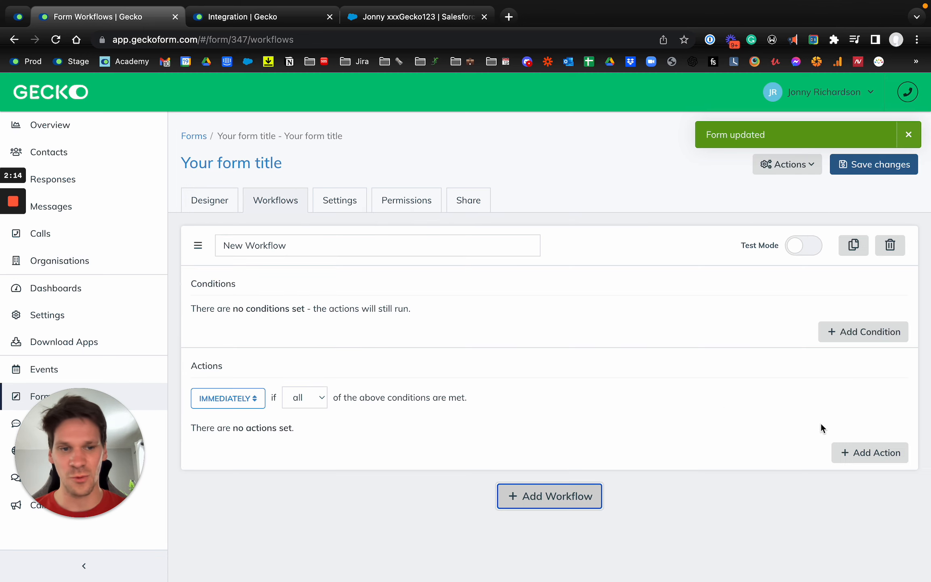
left_click(864, 453)
left_click(330, 175)
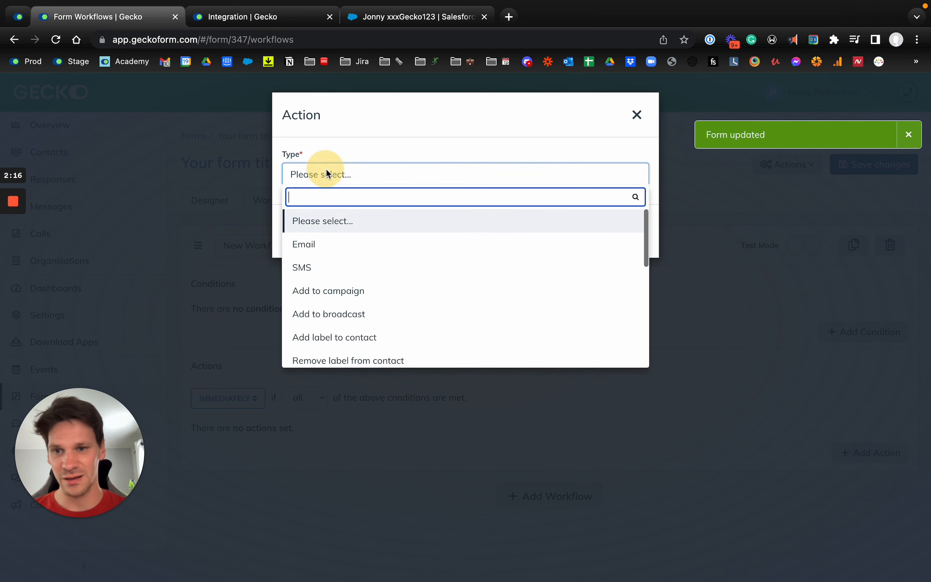
left_click(334, 244)
left_click(351, 235)
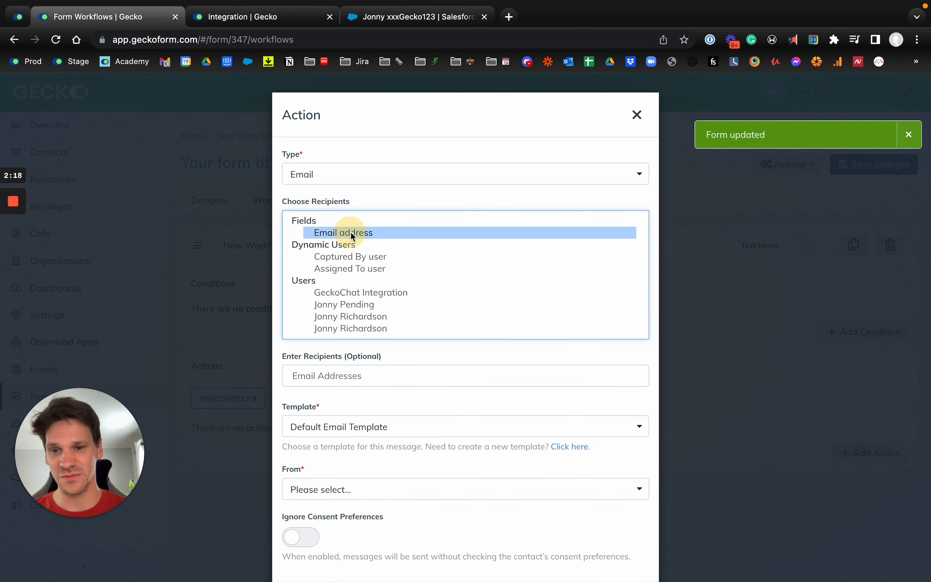
- Use the Salesforce Drag & Drop Email template from the Gecko University sender, ignore consent preferences, and add the email action
left_click(342, 429)
type("Sales")
left_click(363, 473)
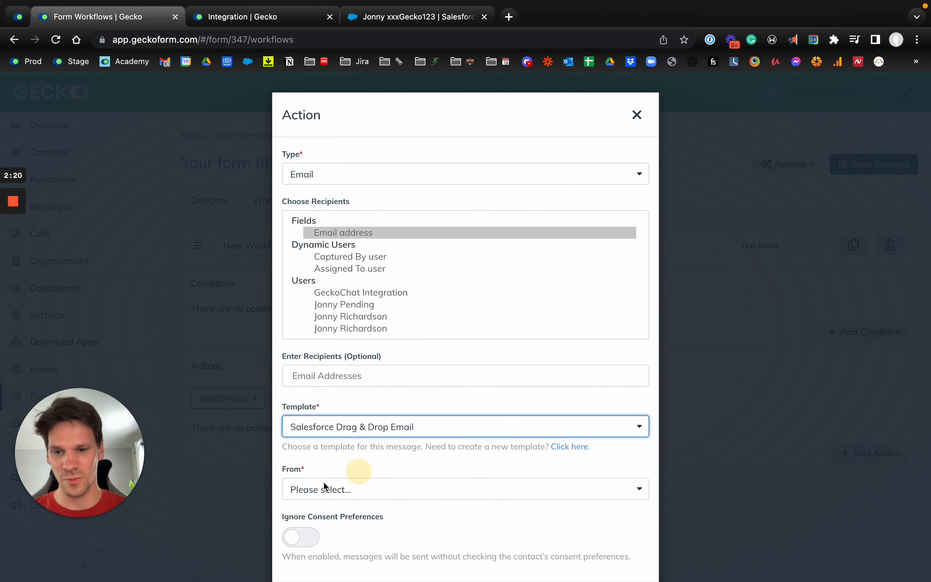
left_click(318, 485)
scroll(354, 491, "down", 2)
left_click(353, 495)
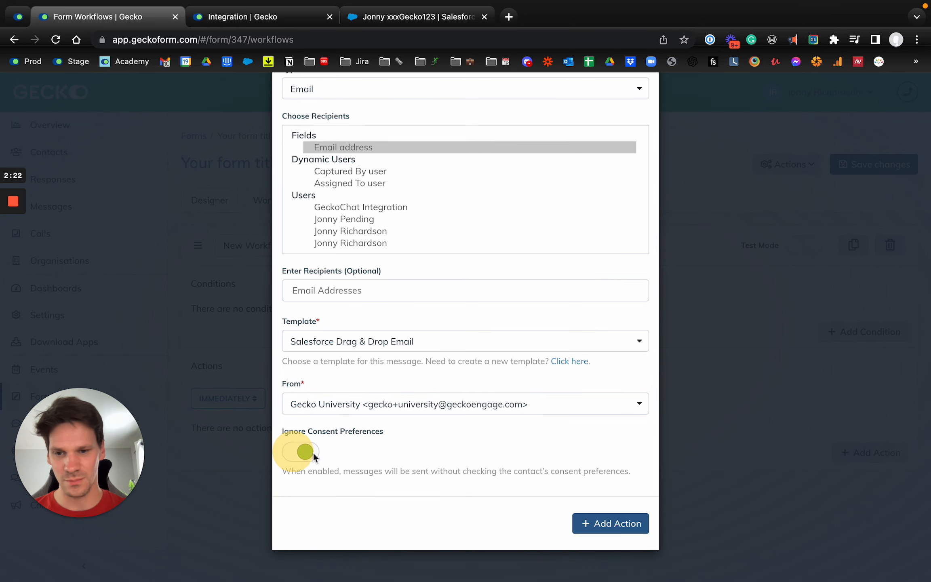
left_click(625, 526)
- Start a second action of type SMS in the workflow and choose the Dynamics Text Message template
left_click(842, 490)
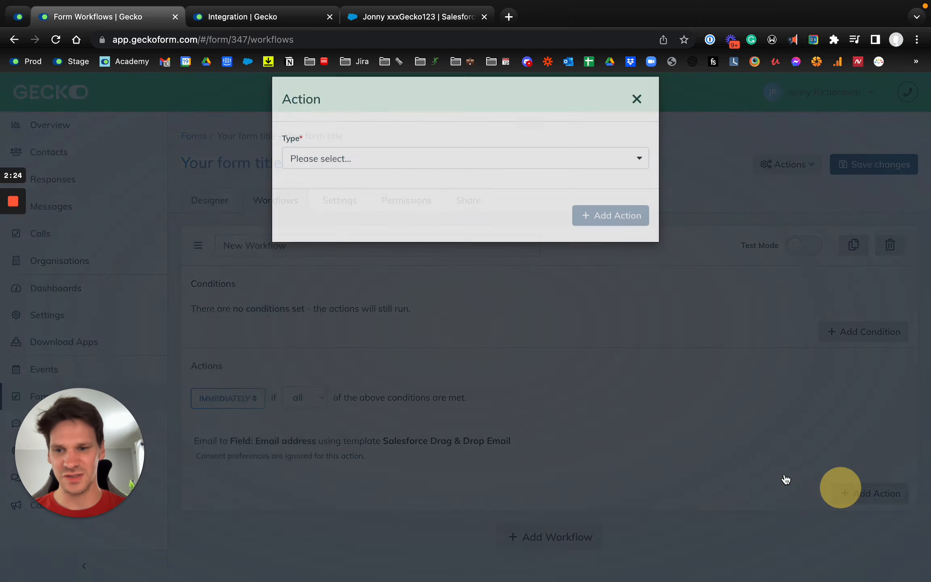
left_click(380, 169)
left_click(336, 268)
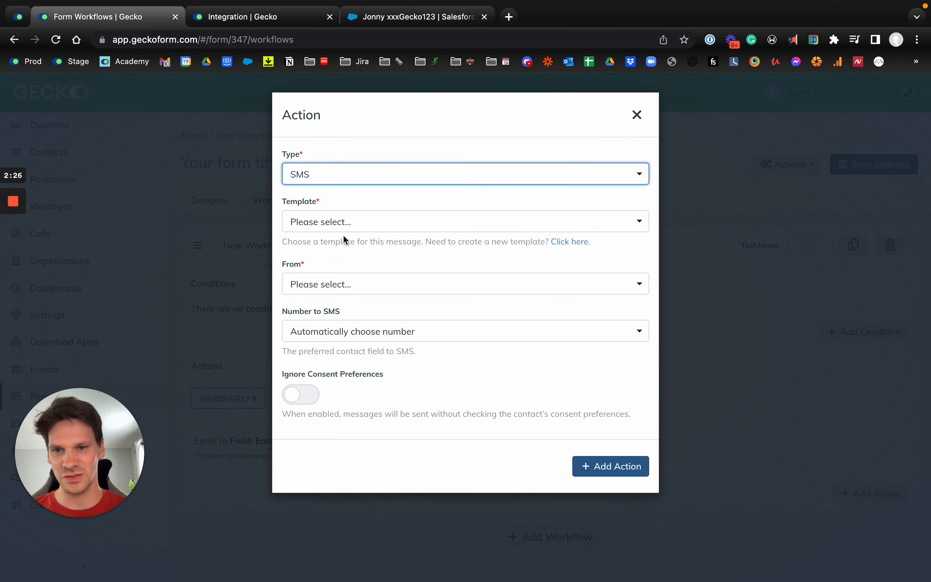
left_click(333, 222)
type("s")
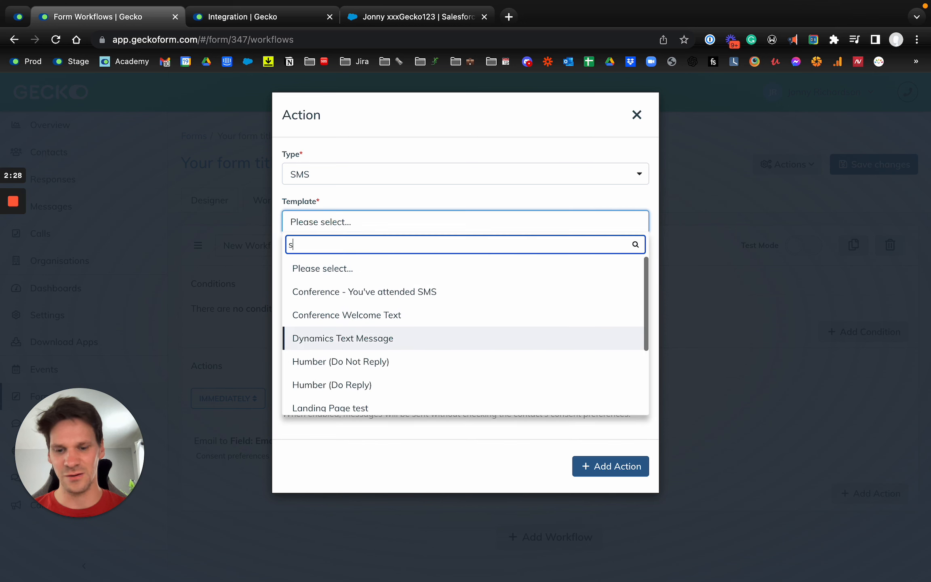
type("ales")
key("BackSpace")
key("BackSpace")
key("BackSpace")
key("BackSpace")
key("BackSpace")
type("dyn")
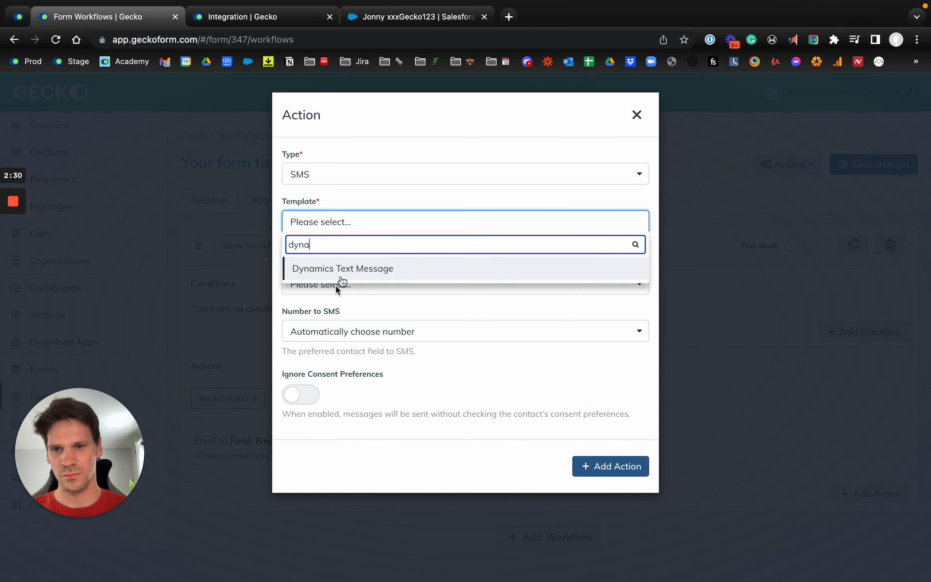
left_click(358, 268)
- Set the UK SMS number as sender with consent preferences ignored, add the SMS action, and save the form's workflows
left_click(344, 284)
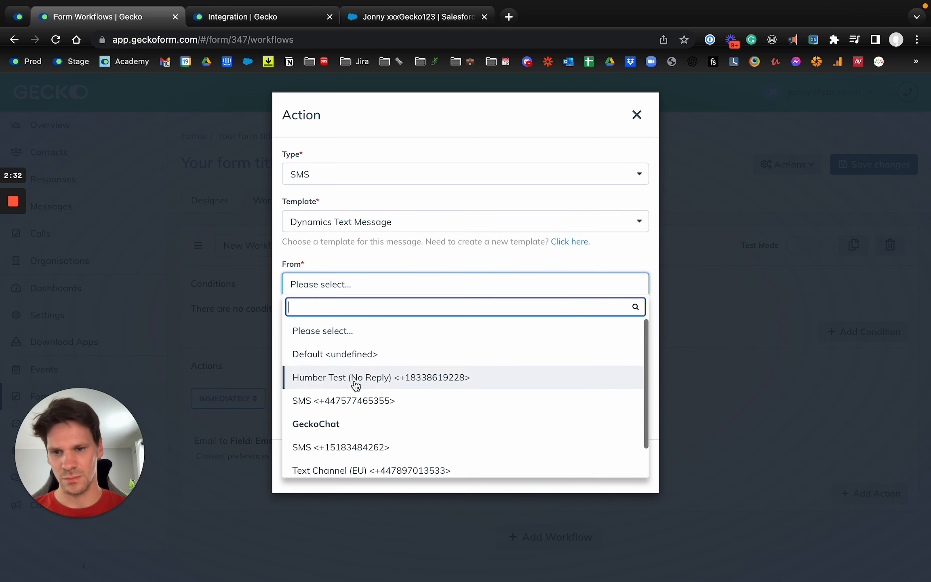
left_click(340, 401)
left_click(606, 469)
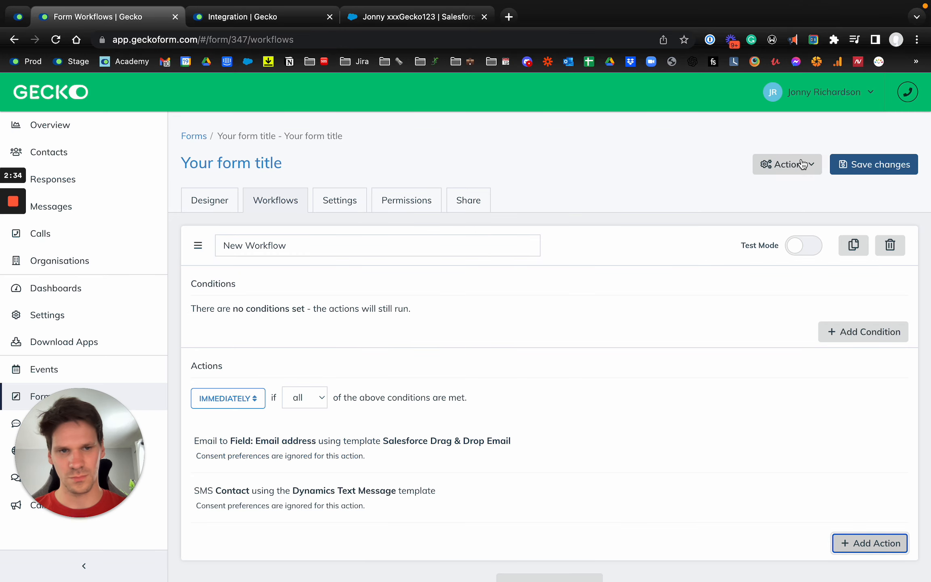
left_click(851, 169)
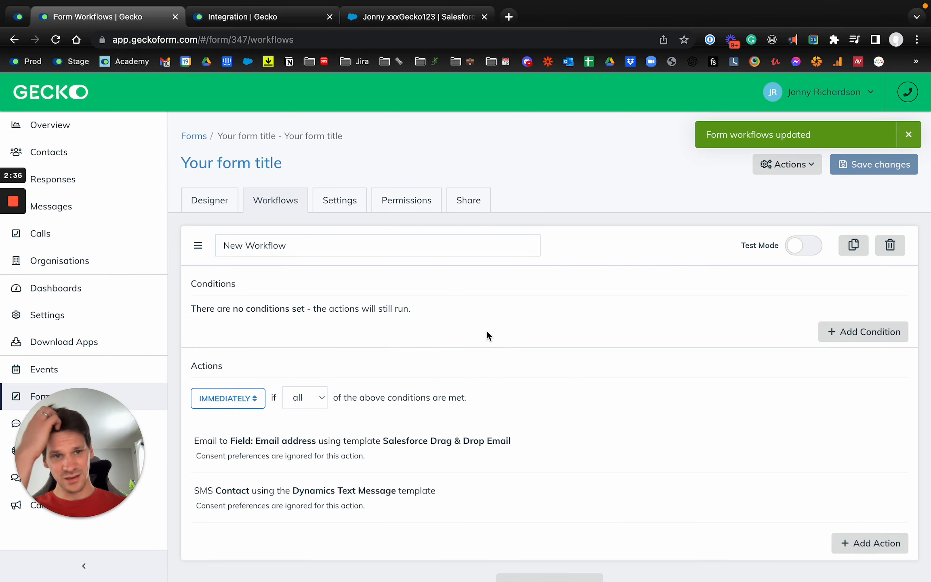
- Add a second workflow below the first and start a condition of type Field in it
scroll(486, 333, "down", 2)
left_click(550, 550)
scroll(499, 479, "down", 6)
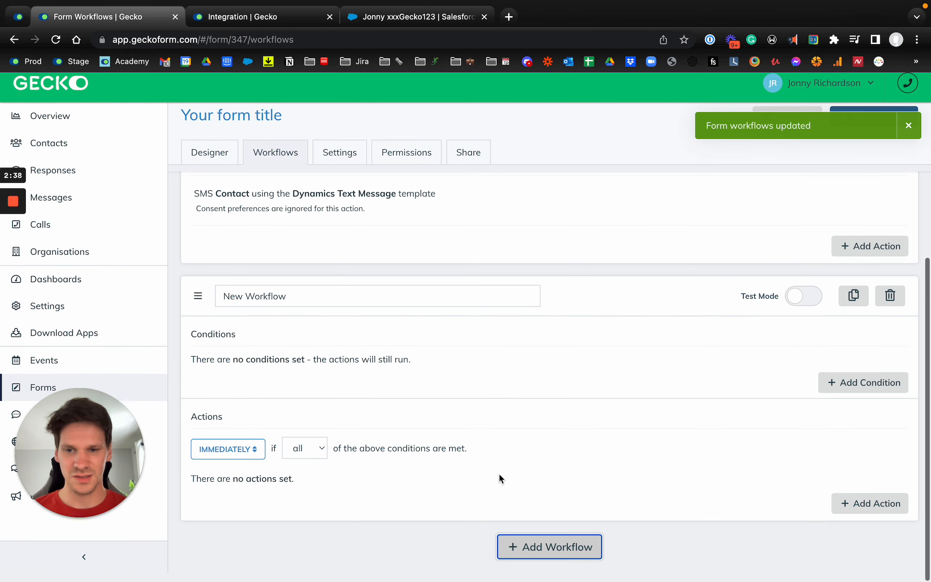
left_click(853, 393)
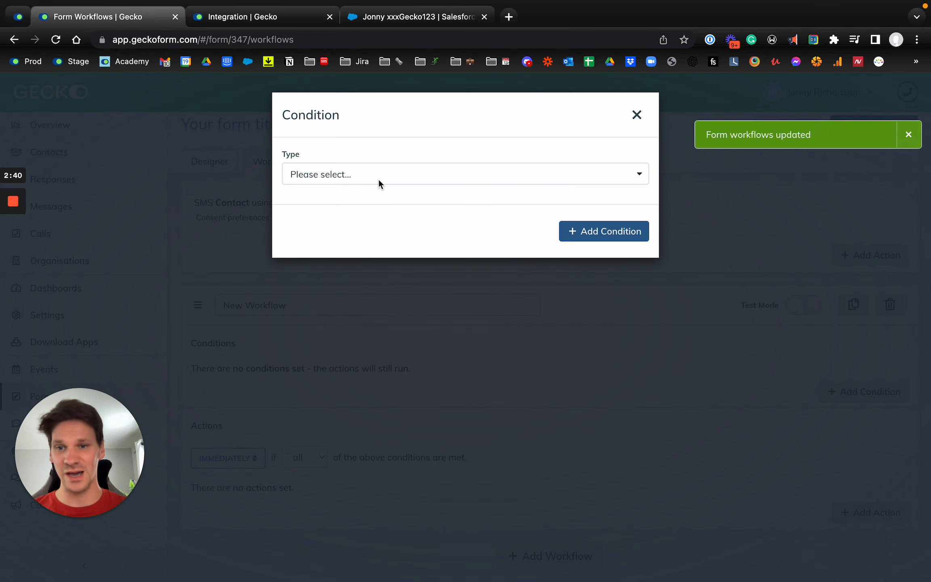
left_click(332, 176)
type("field")
left_click(325, 223)
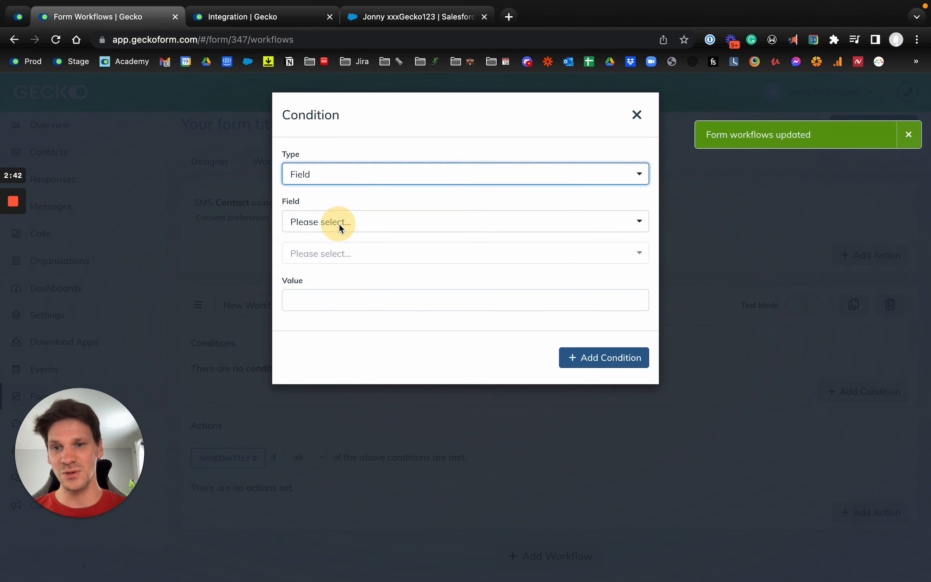
- Define the condition as Who are you? equals Student and add it to the second workflow
left_click(334, 222)
left_click(348, 296)
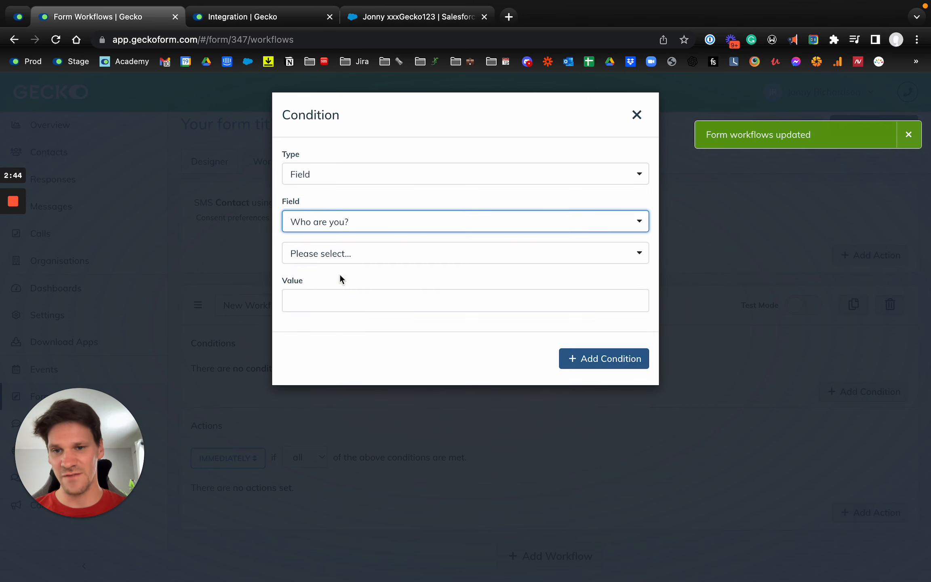
left_click(335, 254)
left_click(319, 323)
left_click(335, 301)
left_click(309, 324)
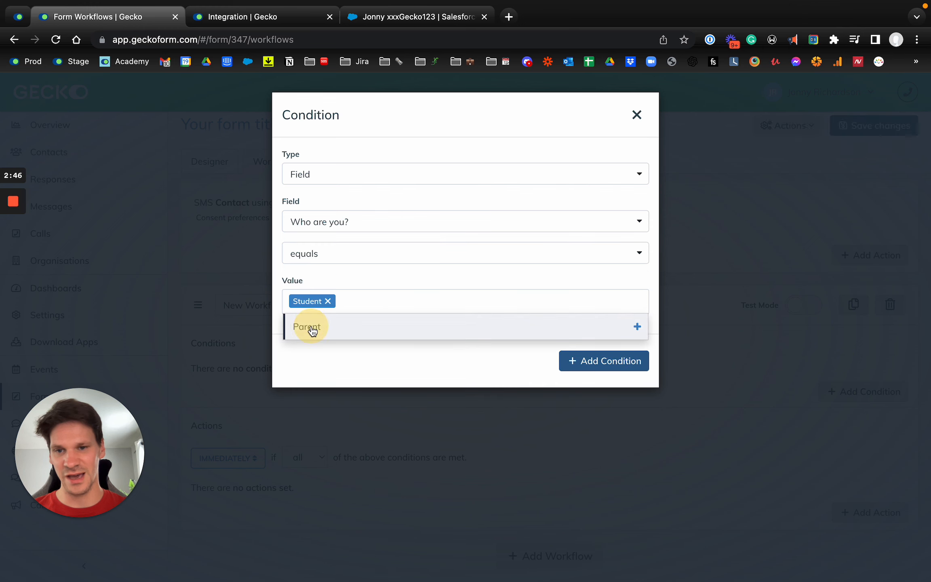
left_click(392, 279)
left_click(607, 361)
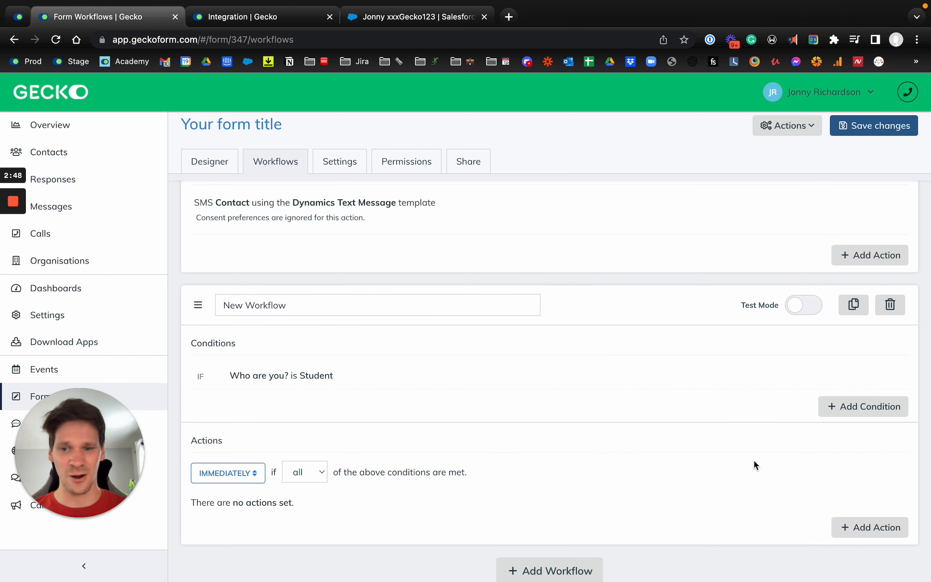
- Add a Sync To CRM action for the Salesforce (2022-07-20) integration to the Student workflow and save the changes
left_click(889, 525)
left_click(356, 174)
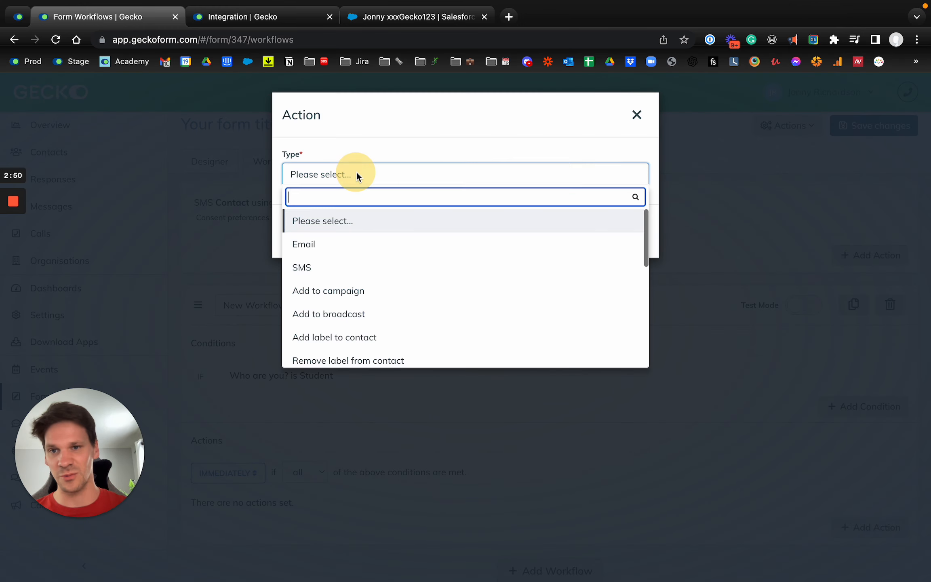
type("sync")
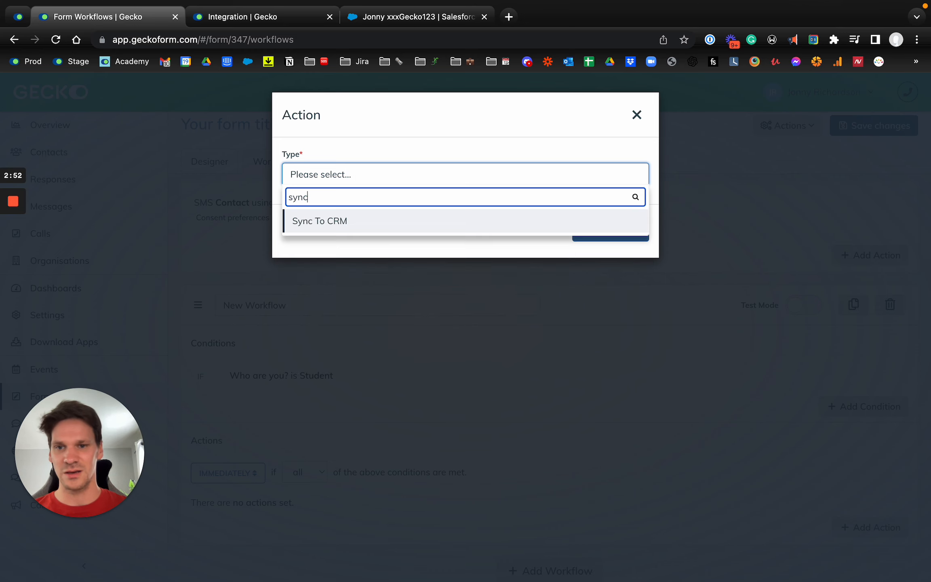
left_click(323, 222)
left_click(391, 224)
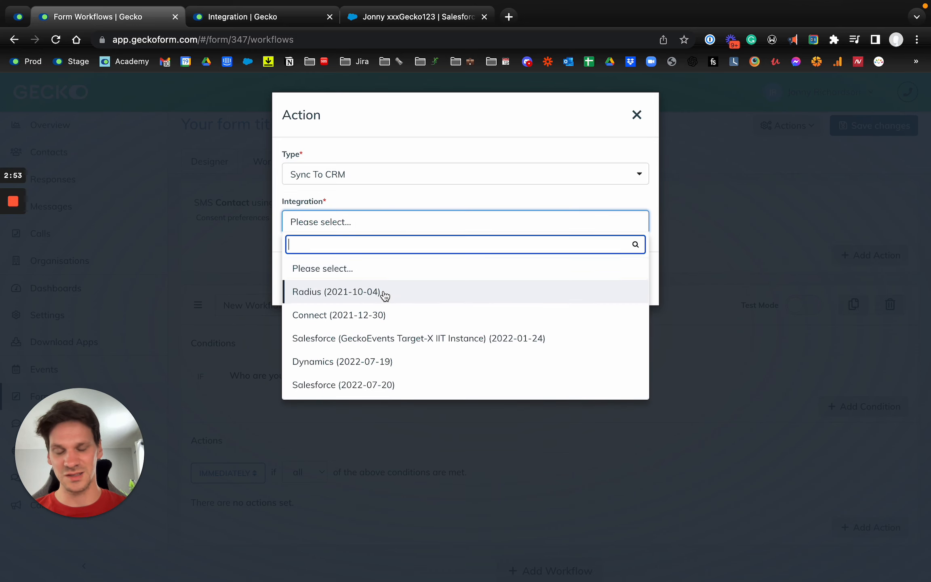
left_click(367, 384)
left_click(604, 282)
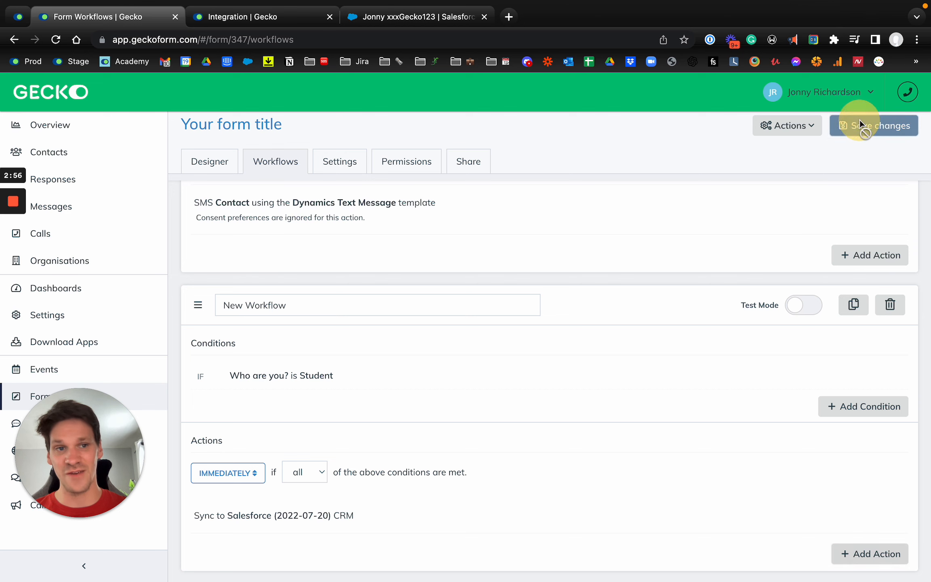
- Examine the Salesforce automatic sync options in the form's integration settings
left_click(344, 170)
left_click(259, 417)
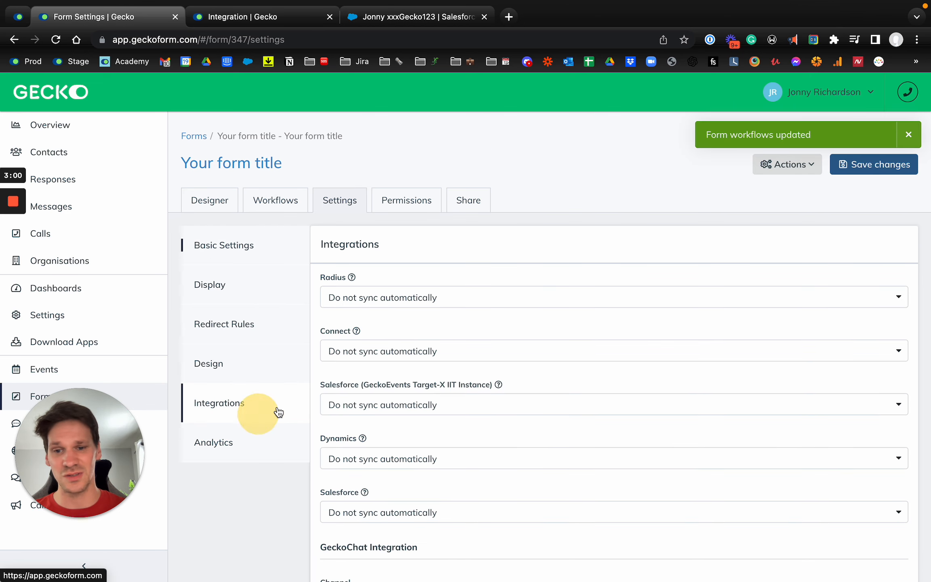
scroll(437, 404, "down", 2)
left_click(365, 456)
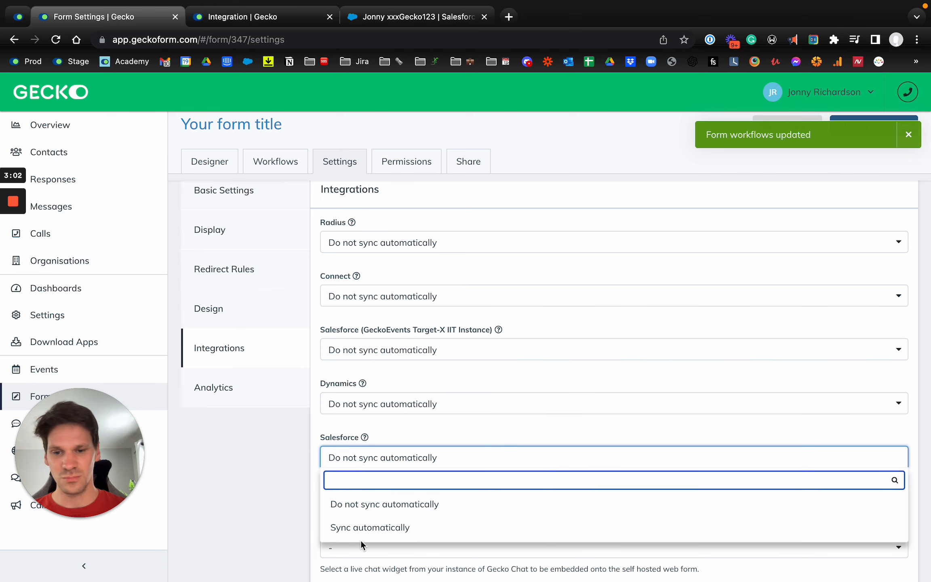
left_click(270, 536)
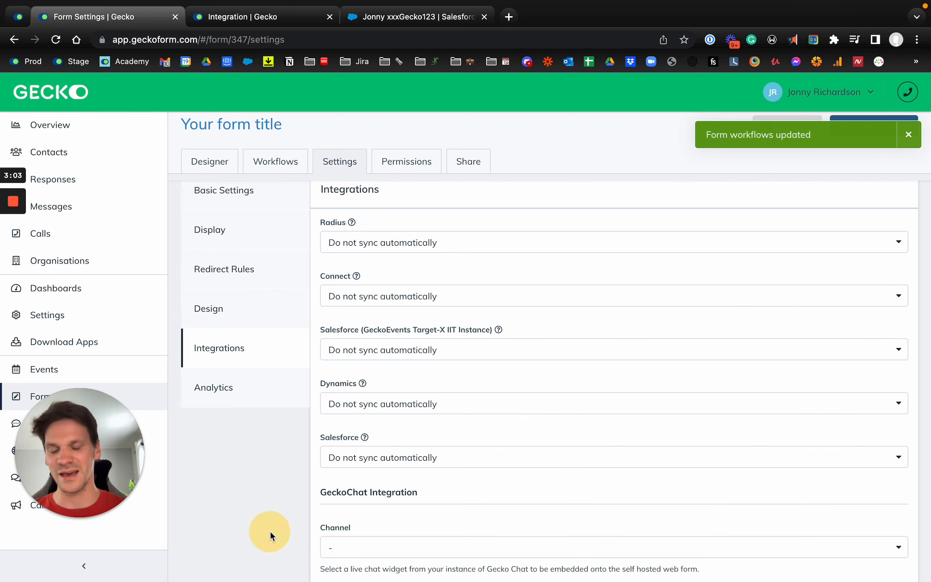
- Review the form's fields in the designer and compare them with the existing contact's details in Salesforce
left_click(211, 162)
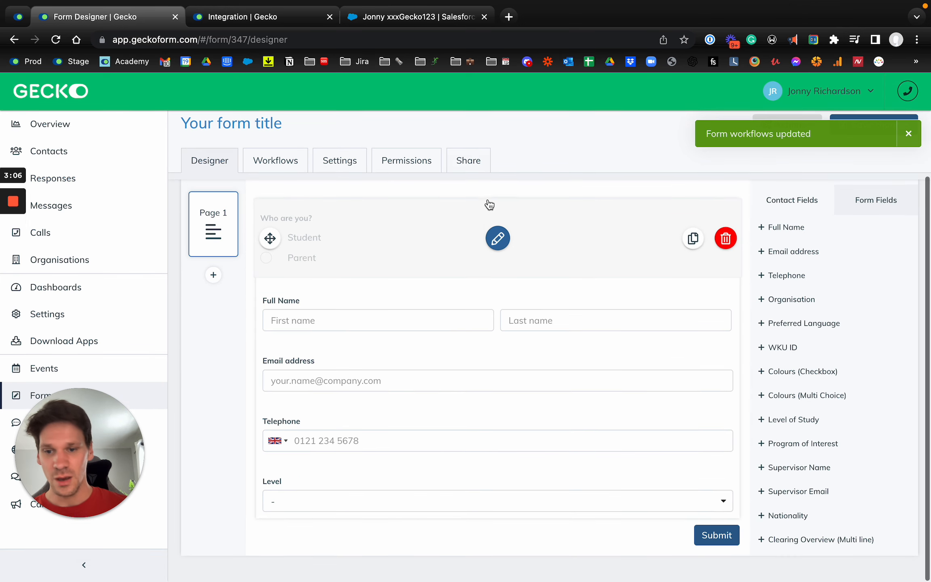
scroll(489, 200, "up", 5)
scroll(426, 359, "down", 2)
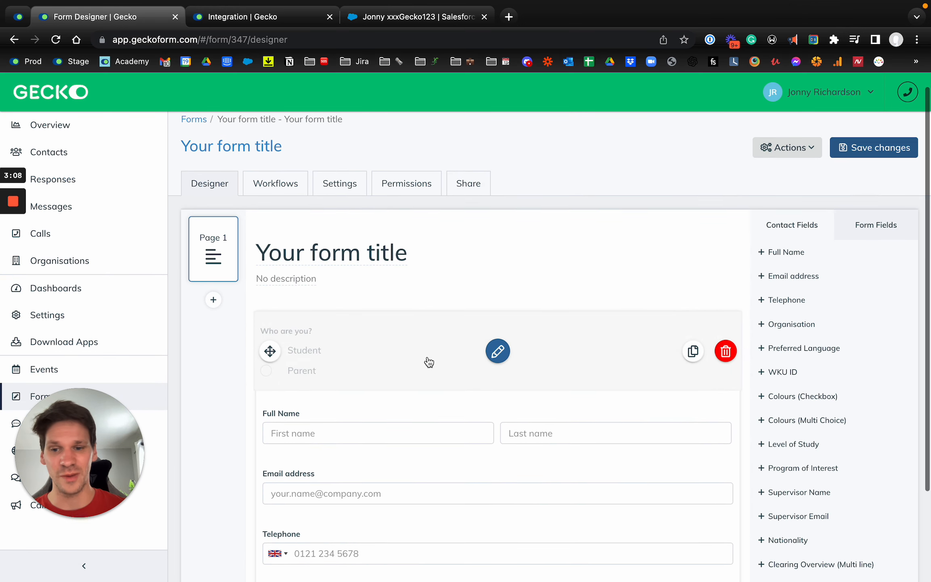
scroll(429, 363, "down", 2)
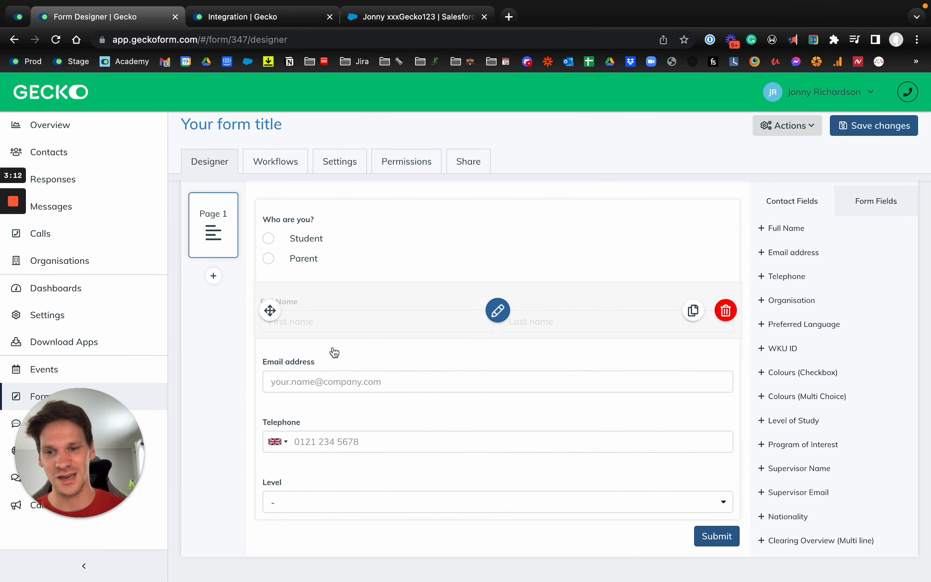
left_click(368, 18)
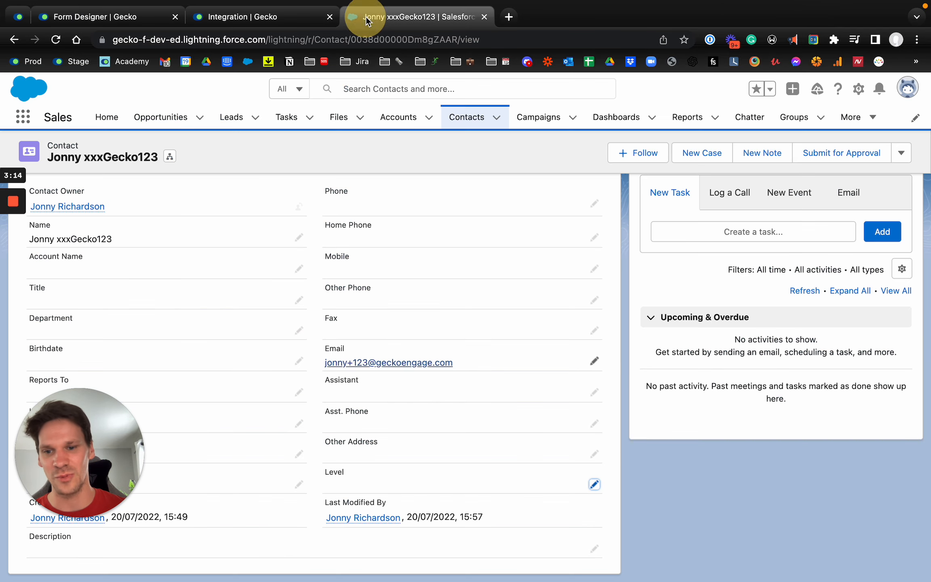
scroll(614, 326, "up", 4)
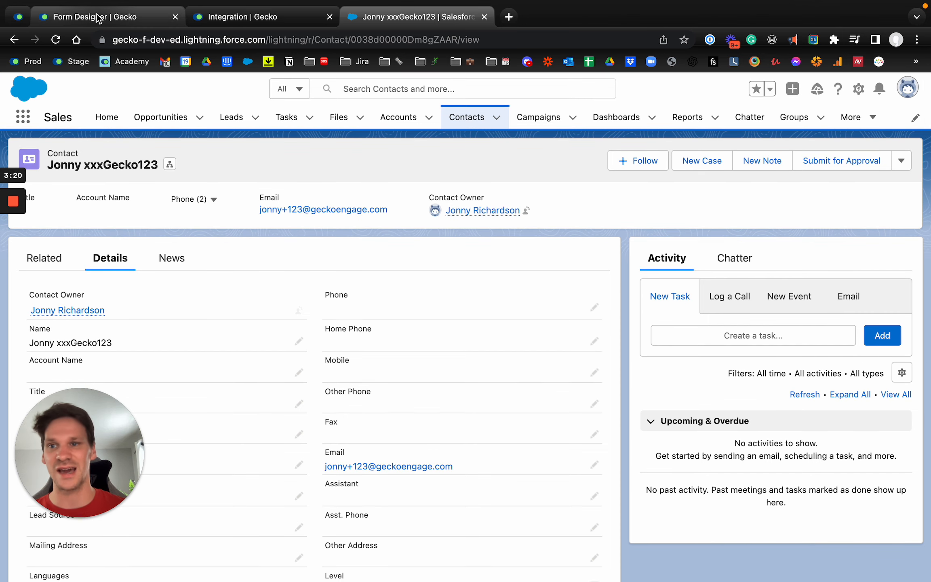
- Open the live form from the Gecko form designer, answer Who are you? with Student, and enter the contact's first name
left_click(97, 18)
left_click(222, 130)
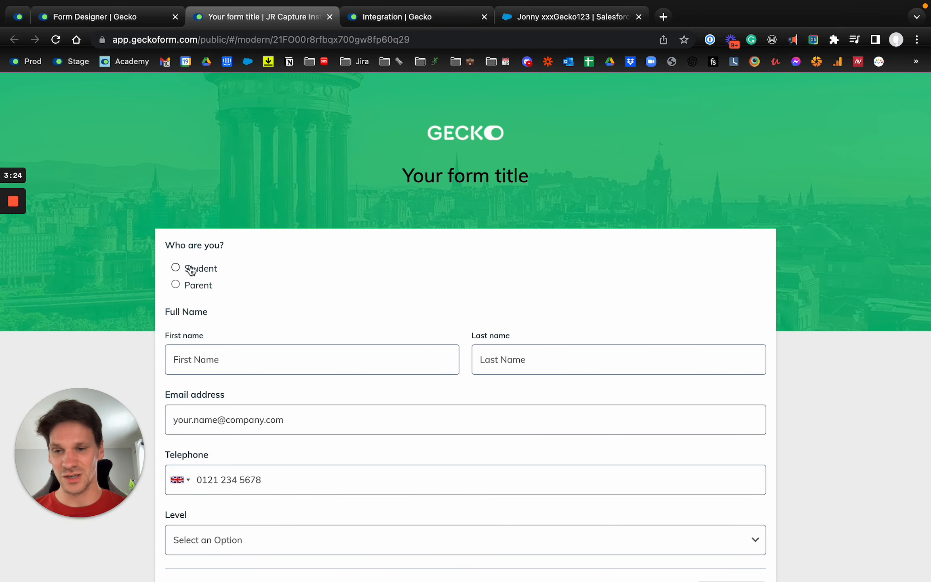
left_click(231, 356)
type("Jonny")
key("Tab")
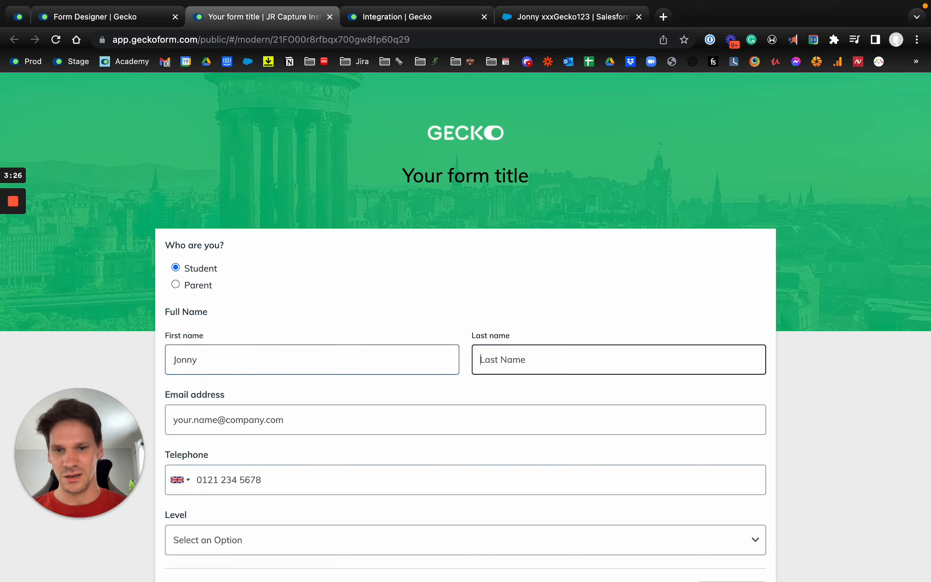
- Copy the contact's last name from the Salesforce record into the live form's Last name field
key("ctrl+Tab")
key("ctrl+Tab")
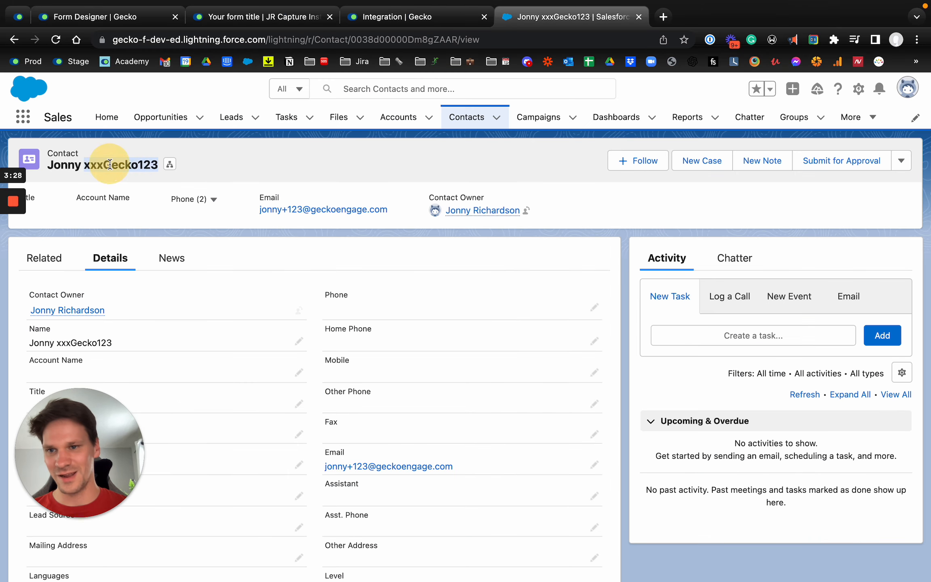
key("ctrl+Tab")
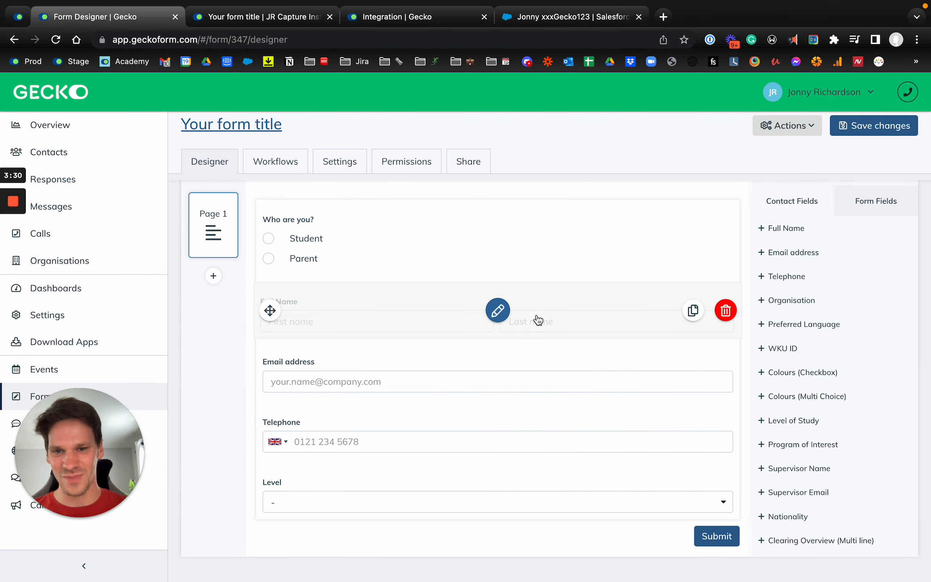
key("ctrl+Tab")
- Fill in the live form's Email address with the contact's e-mail from the Salesforce record
left_click(337, 410)
type("j")
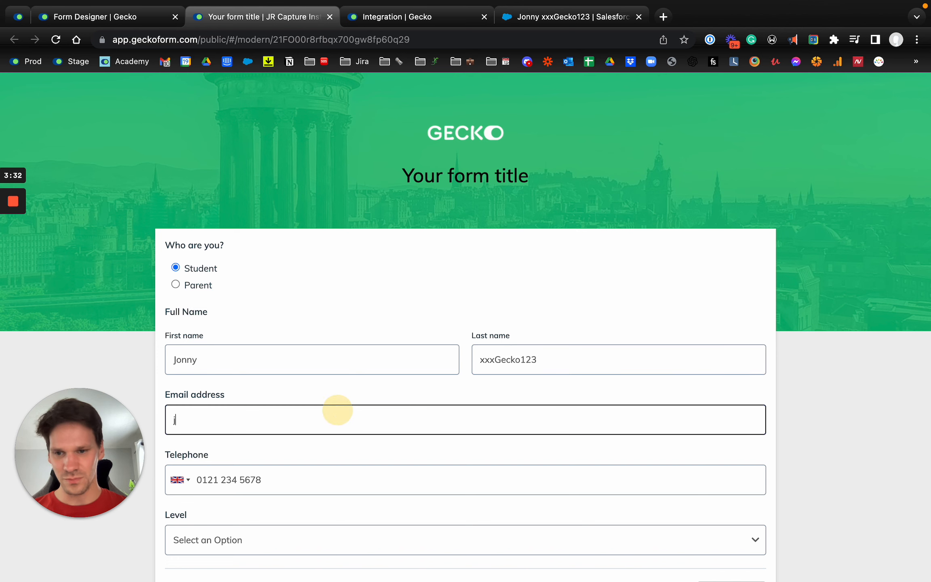
key("ctrl+Tab")
key("ctrl+Tab")
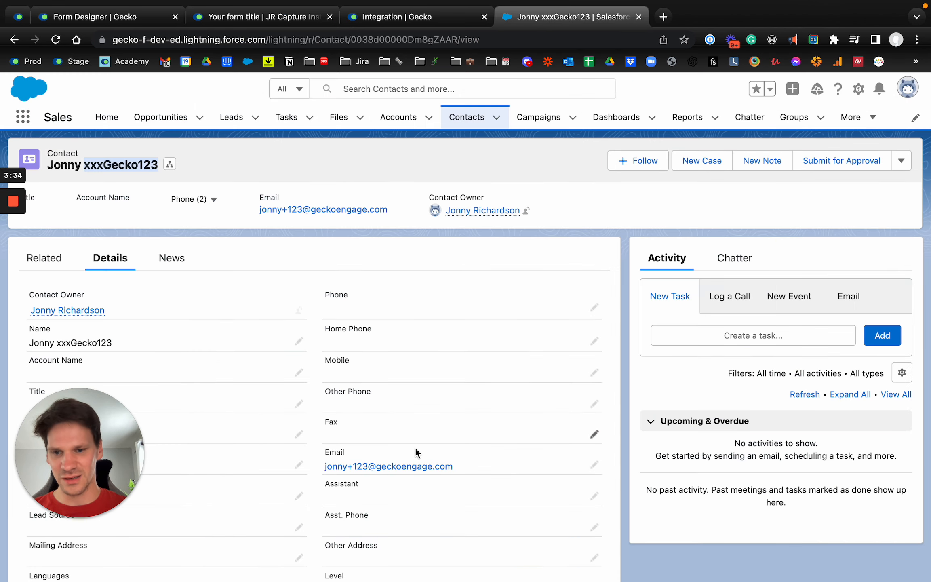
left_click(592, 465)
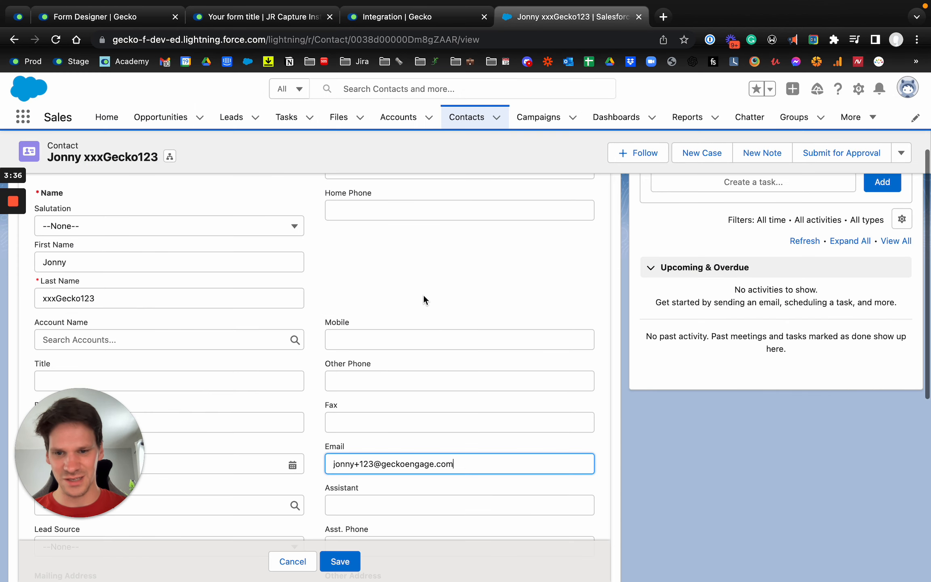
key("ctrl+a")
key("ctrl+shift+Tab")
key("ctrl+shift+Tab")
key("ctrl+shift+Tab")
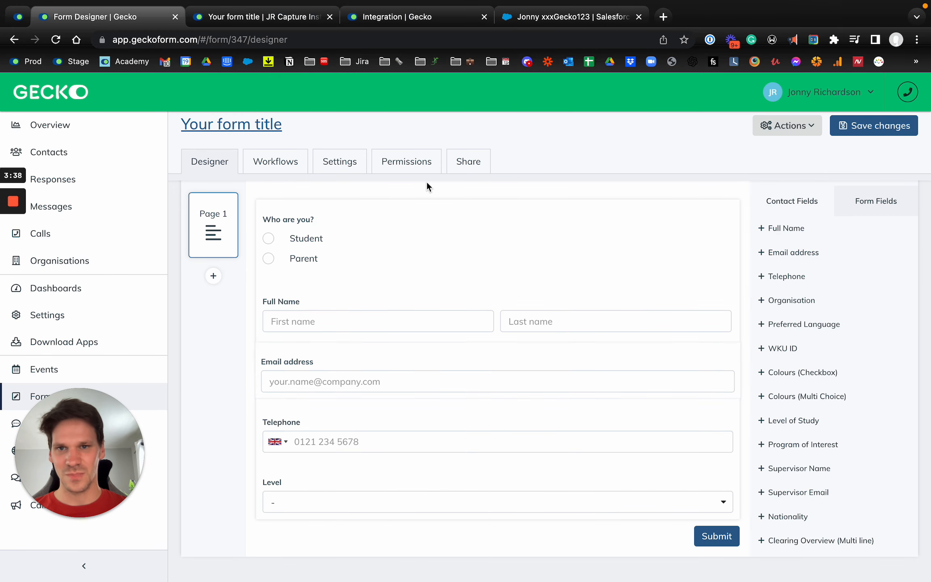
key("ctrl+Tab")
left_click(297, 477)
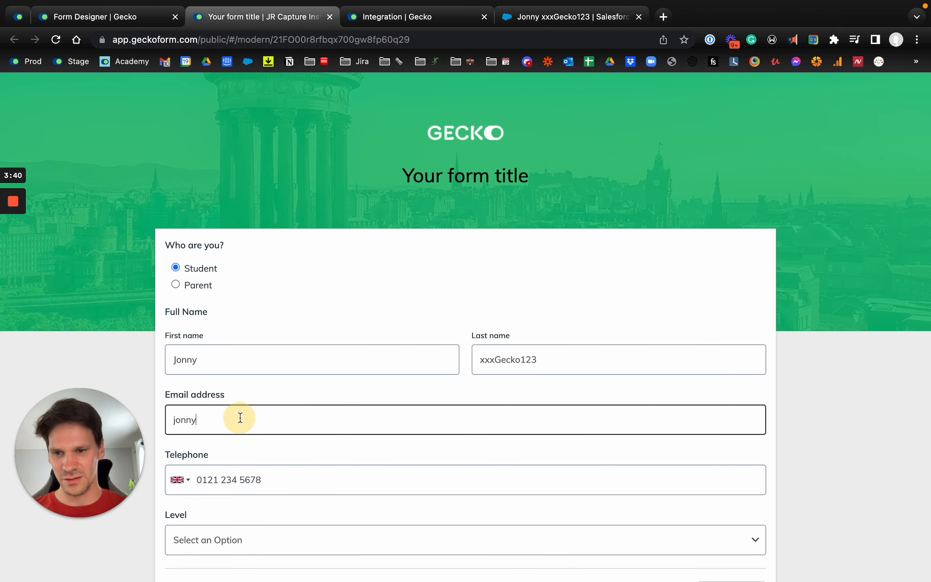
- Enter the contact's telephone number, set Level to Tertiary, and submit the form
left_click(219, 491)
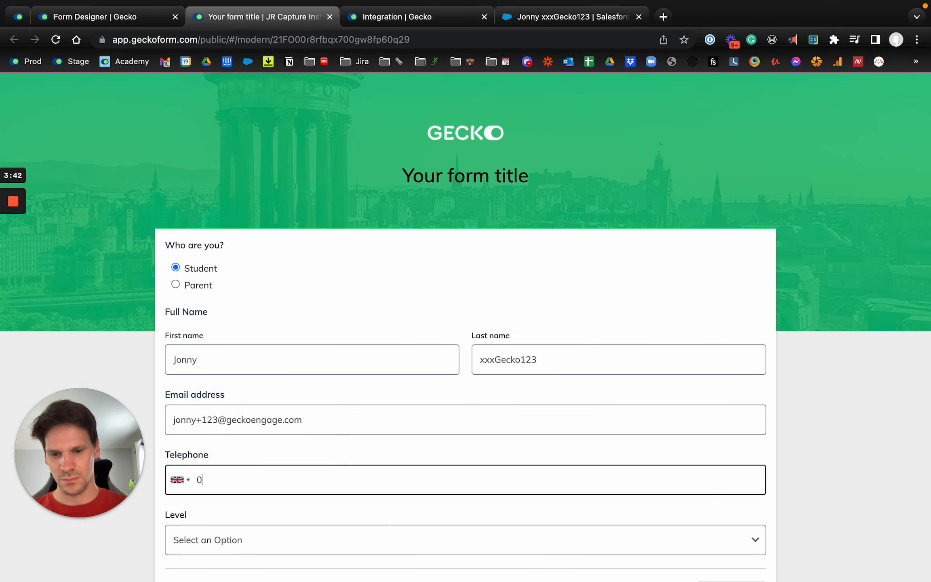
scroll(233, 465, "down", 3)
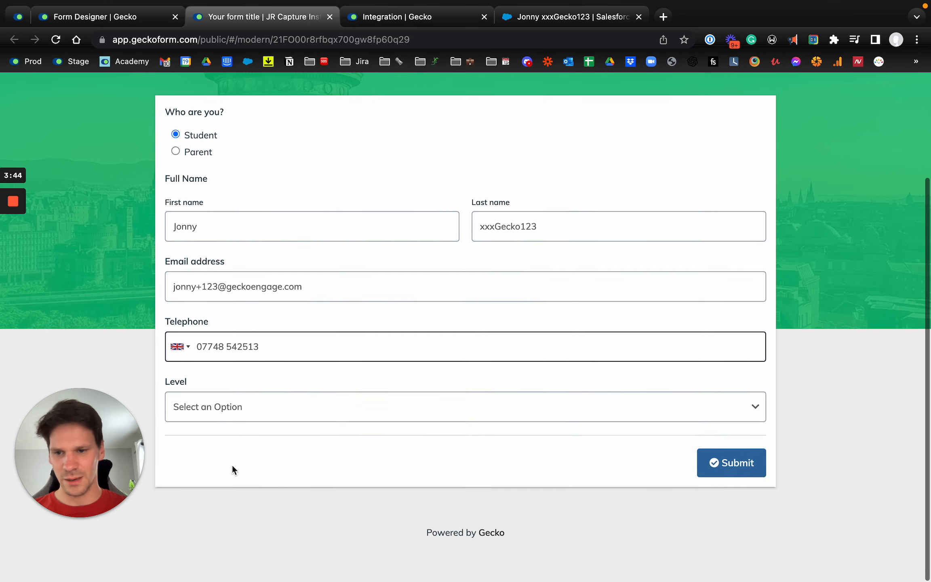
left_click(218, 410)
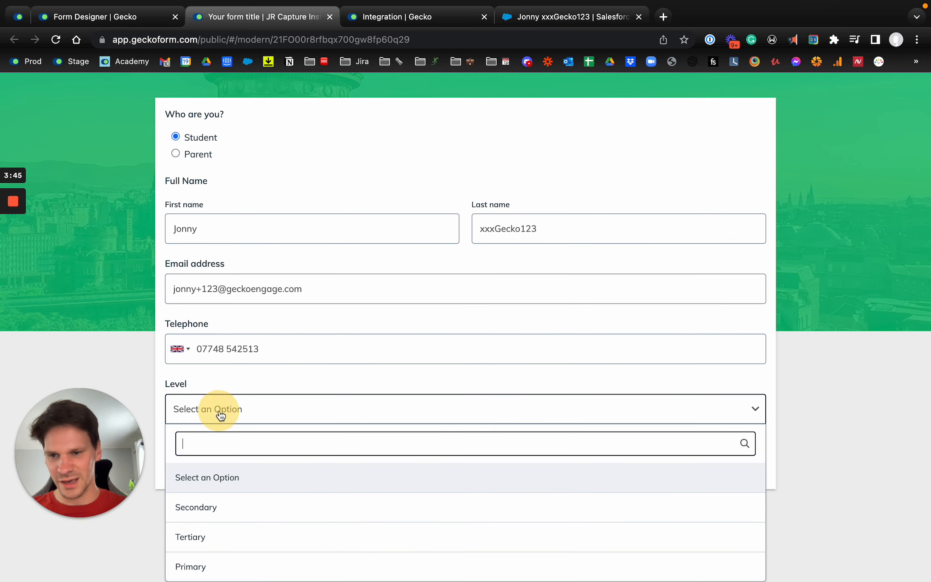
left_click(216, 539)
left_click(744, 472)
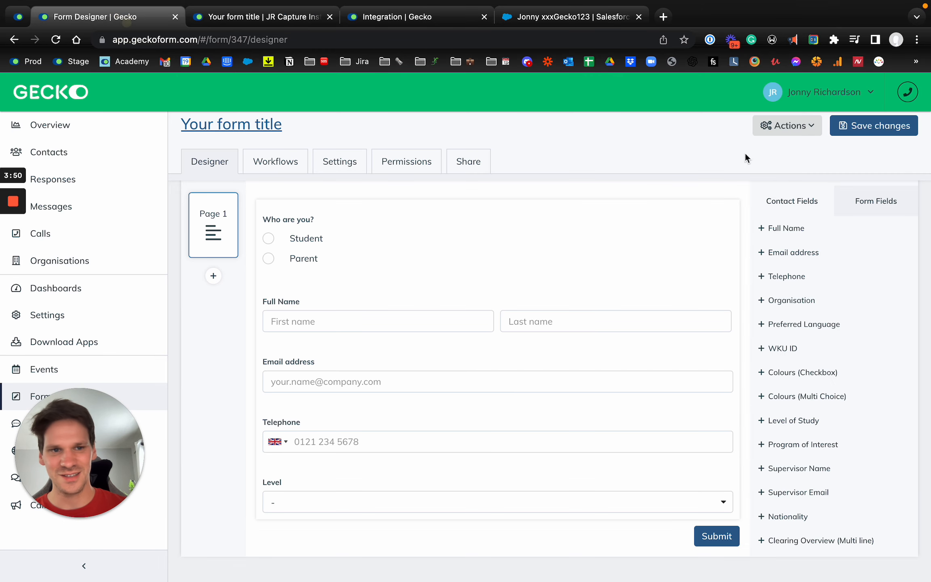
- Open the new submission from the form's responses in Gecko and review the messages sent to the contact
left_click(798, 128)
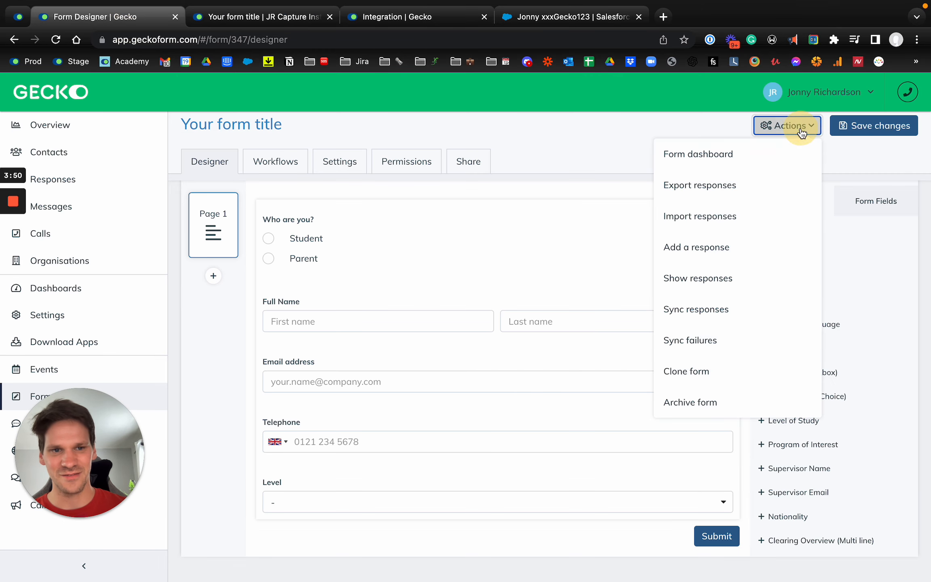
left_click(703, 278)
left_click(390, 255)
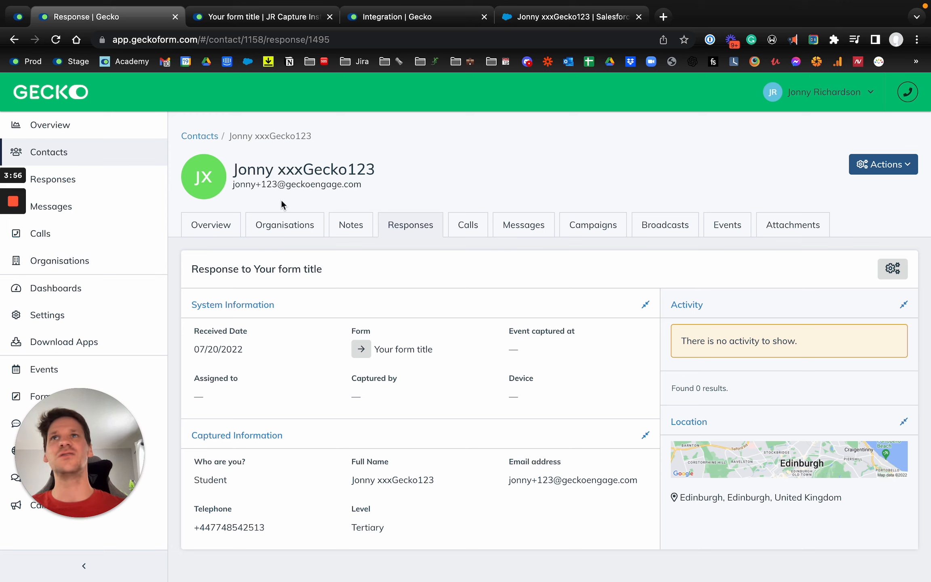
mouse_move(18, 247)
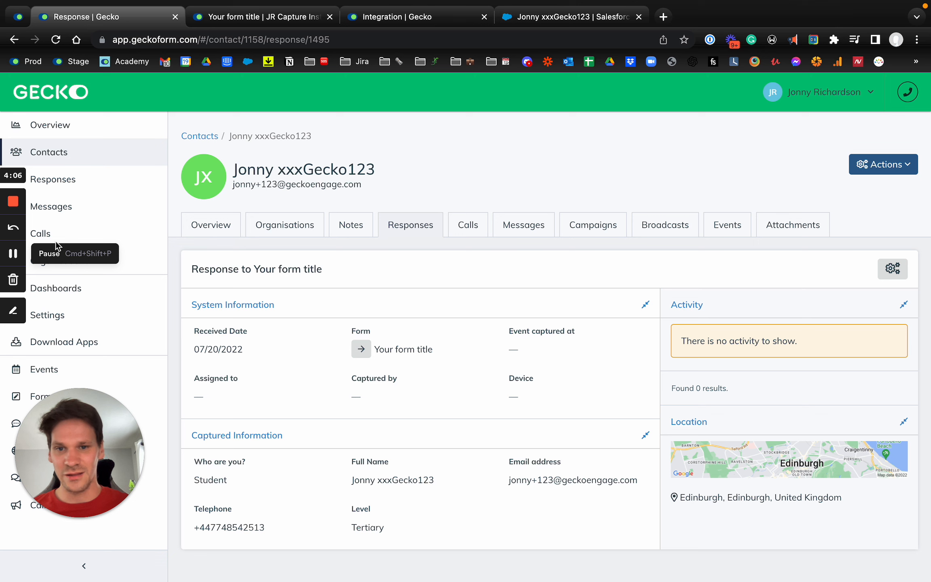
left_click(524, 228)
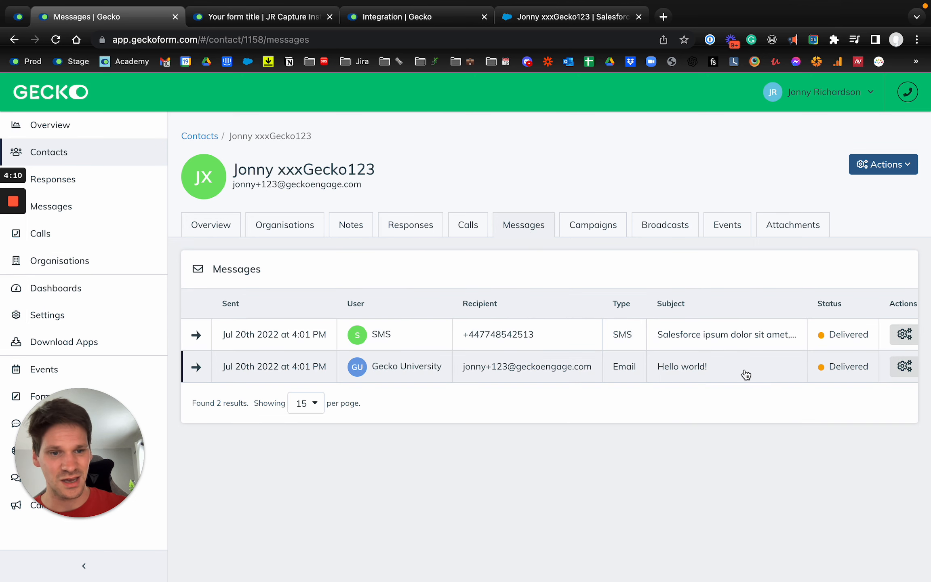
- Reopen the contact's response to Your form title and check its activity log for the Salesforce sync and contact ID
left_click(412, 220)
left_click(436, 326)
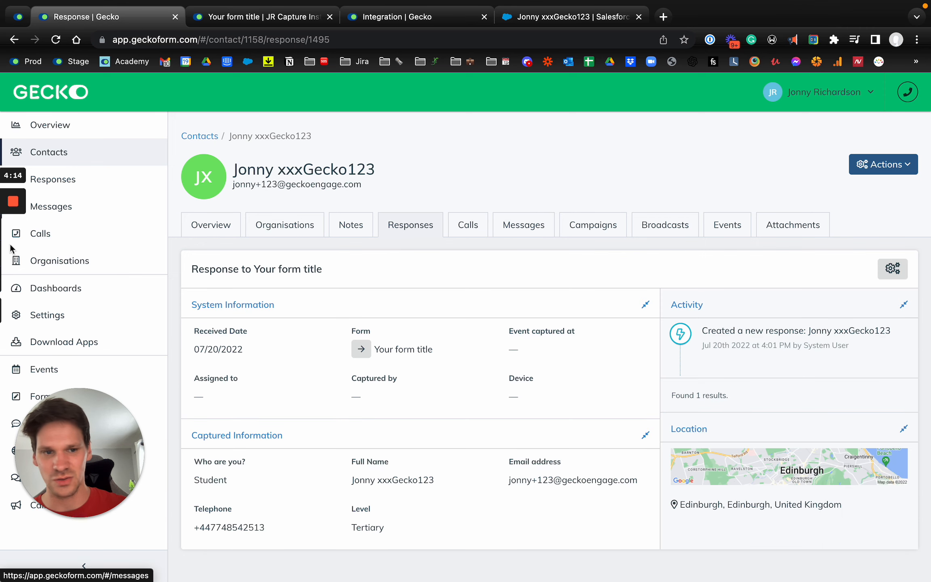
scroll(532, 275, "down", 2)
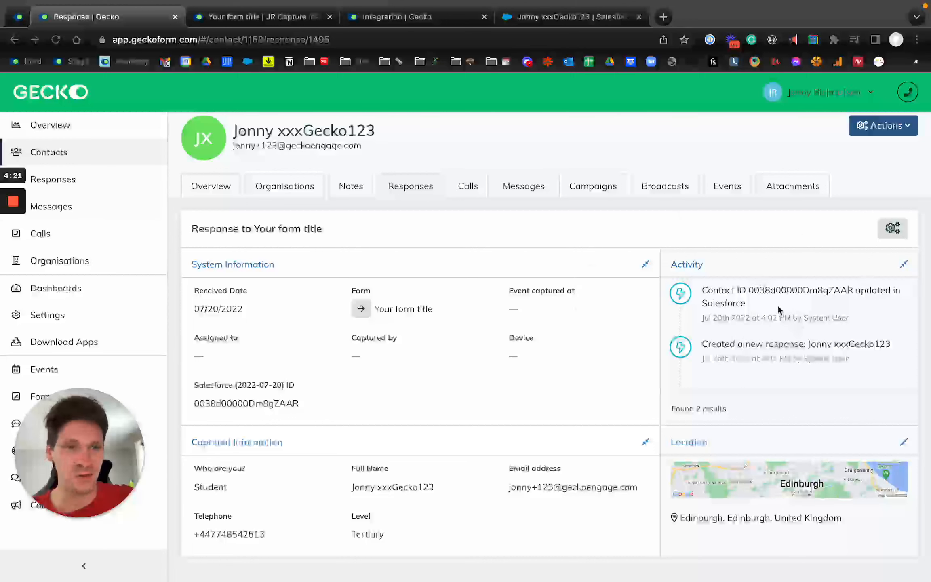
left_click(721, 301)
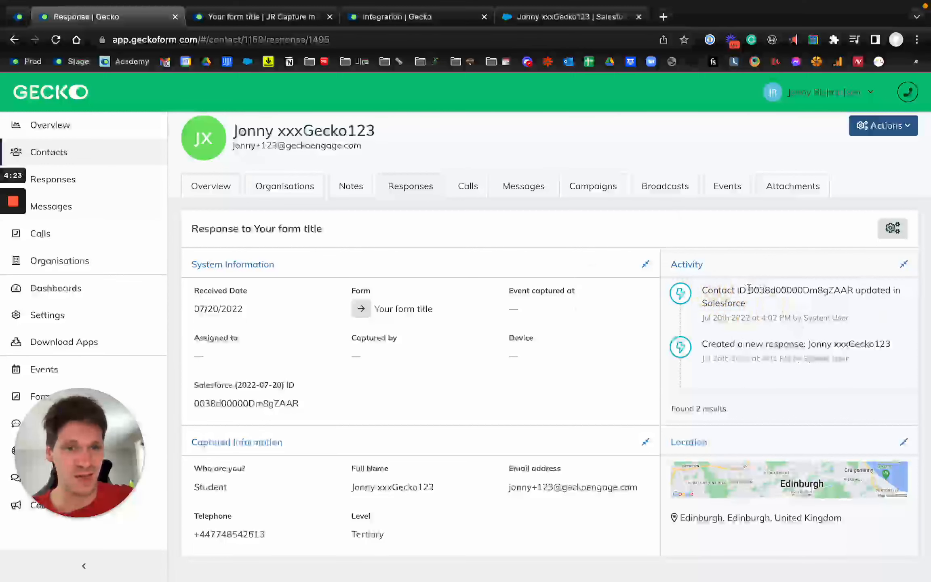
left_click_drag(748, 288, 856, 289)
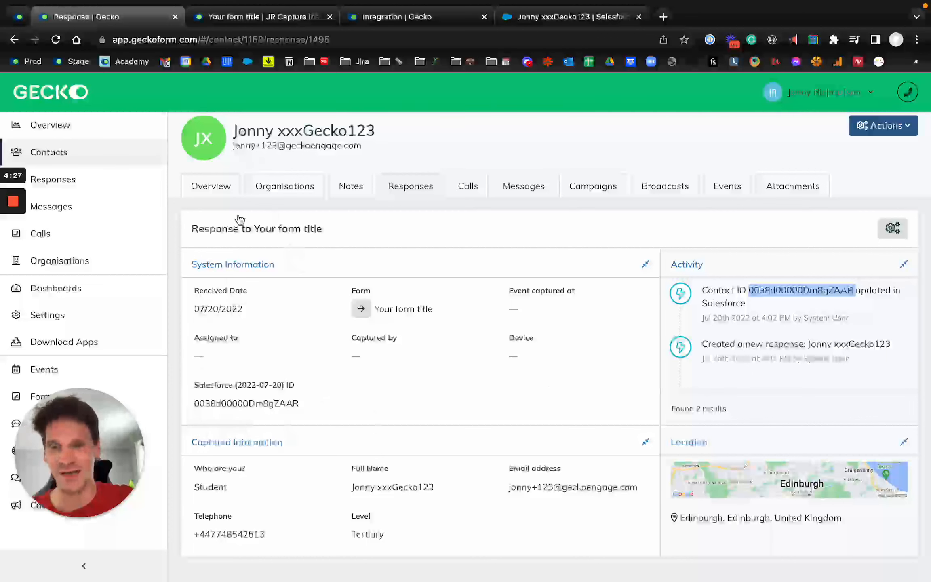
scroll(263, 352, "up", 2)
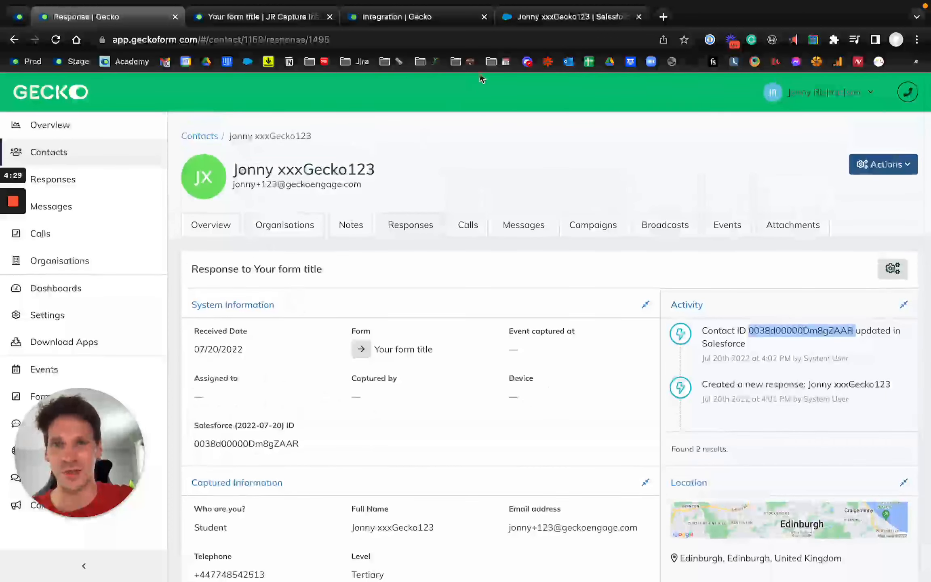
- Switch to the contact's Salesforce record and review its details, including Mobile, Email and Level
left_click(526, 19)
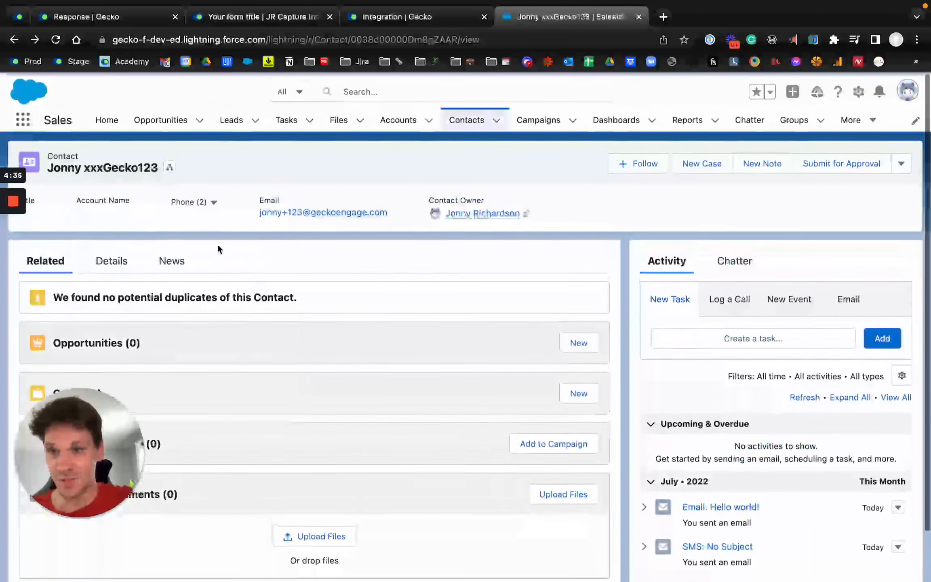
left_click(112, 261)
scroll(233, 320, "down", 1)
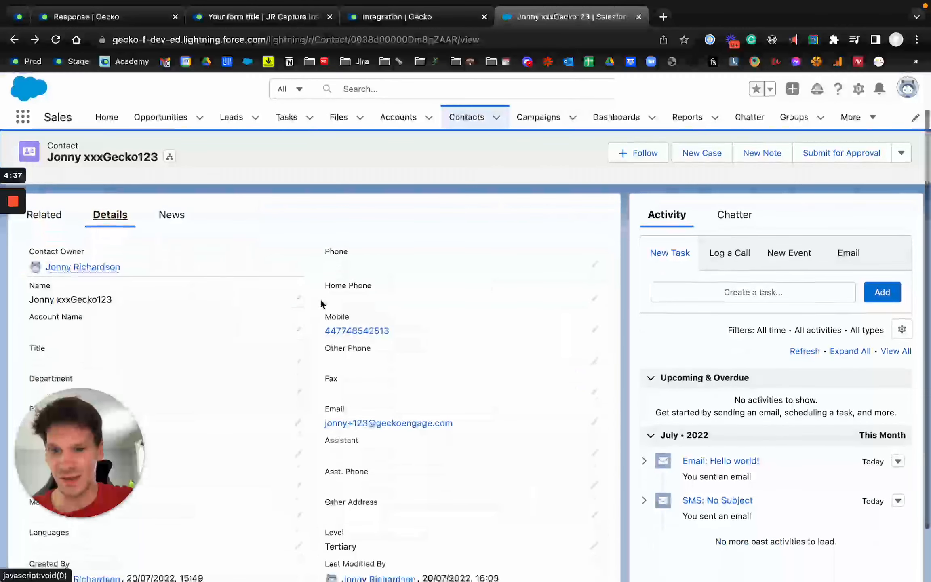
scroll(343, 310, "down", 2)
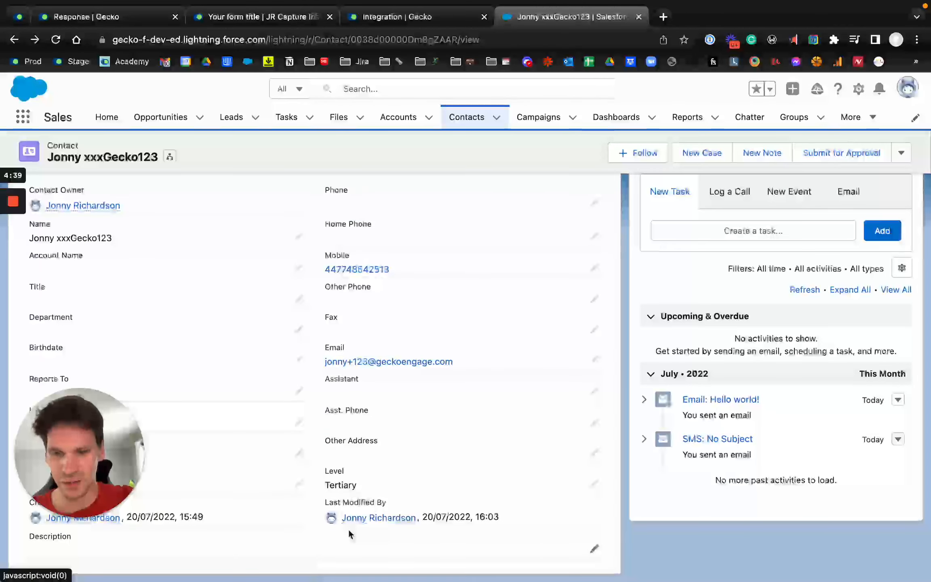
scroll(348, 508, "up", 3)
scroll(440, 476, "down", 3)
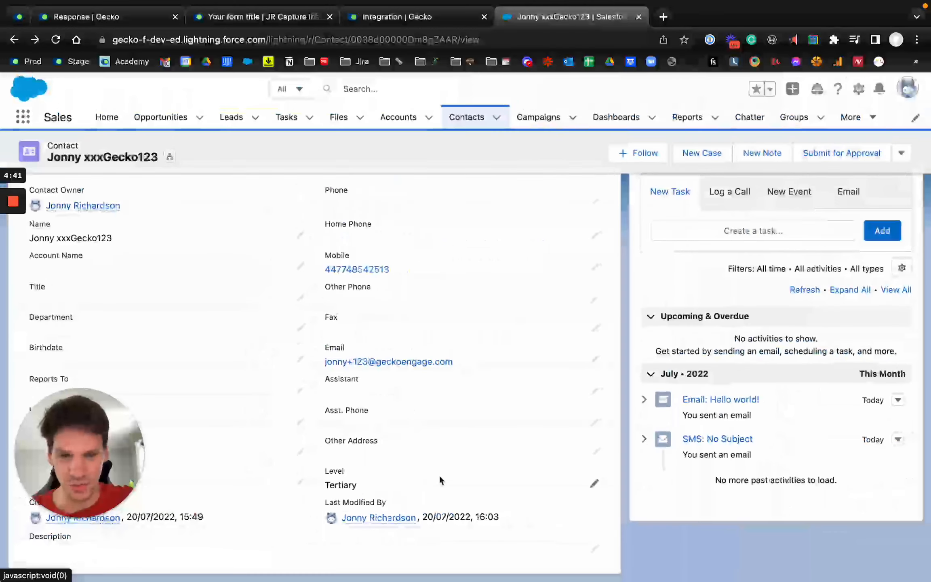
scroll(696, 406, "up", 1)
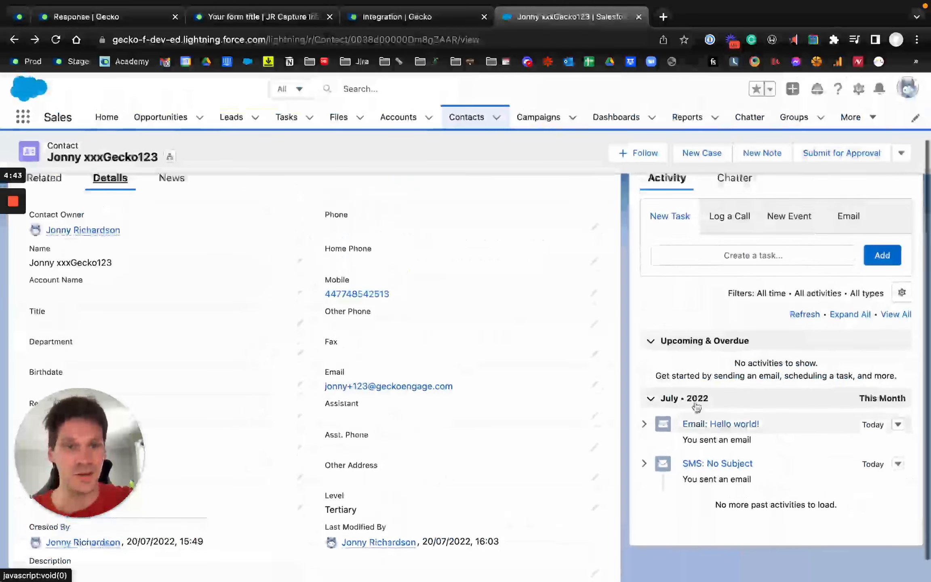
- Open the SMS: No Subject task from the contact's past activities and read the message logged in its comments
scroll(696, 406, "up", 2)
scroll(840, 469, "up", 5)
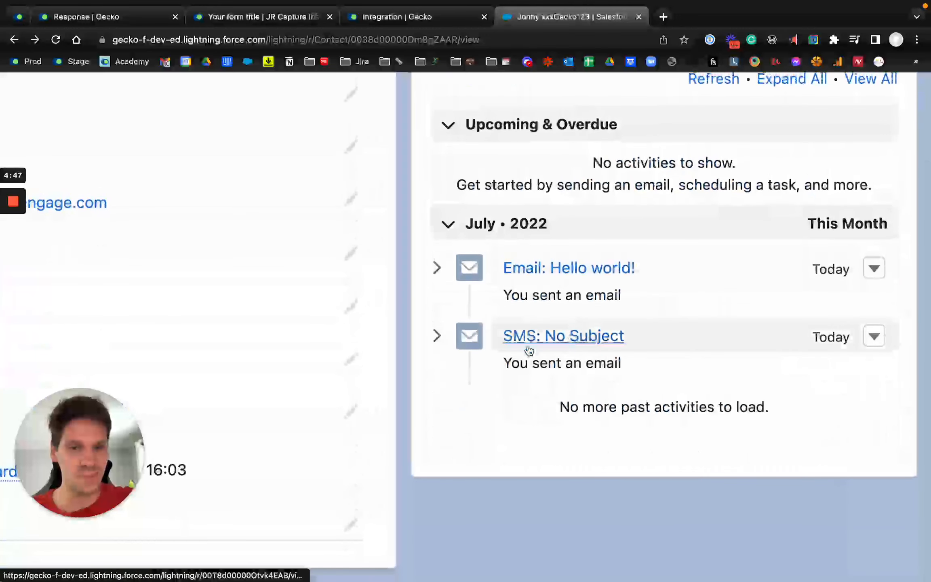
left_click(576, 344)
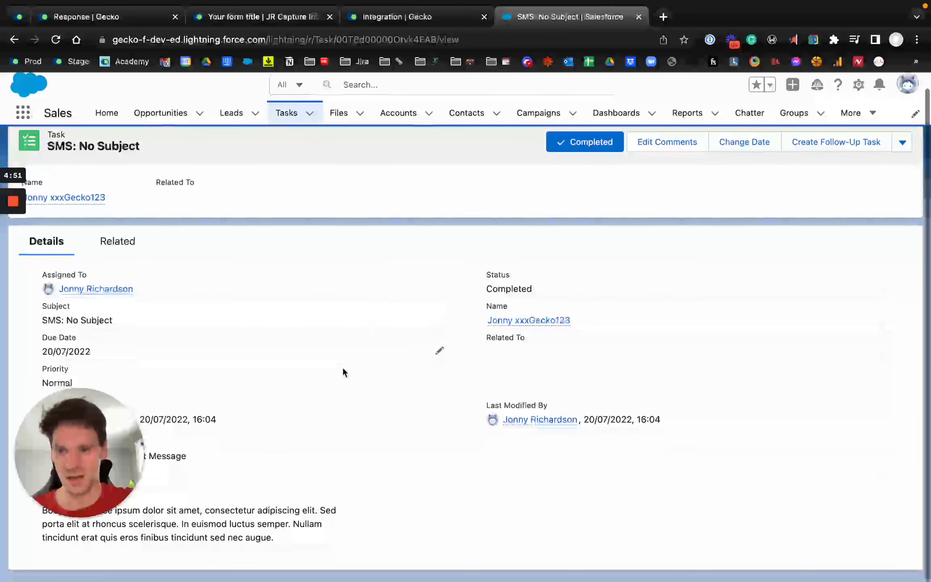
left_click_drag(86, 432, 86, 361)
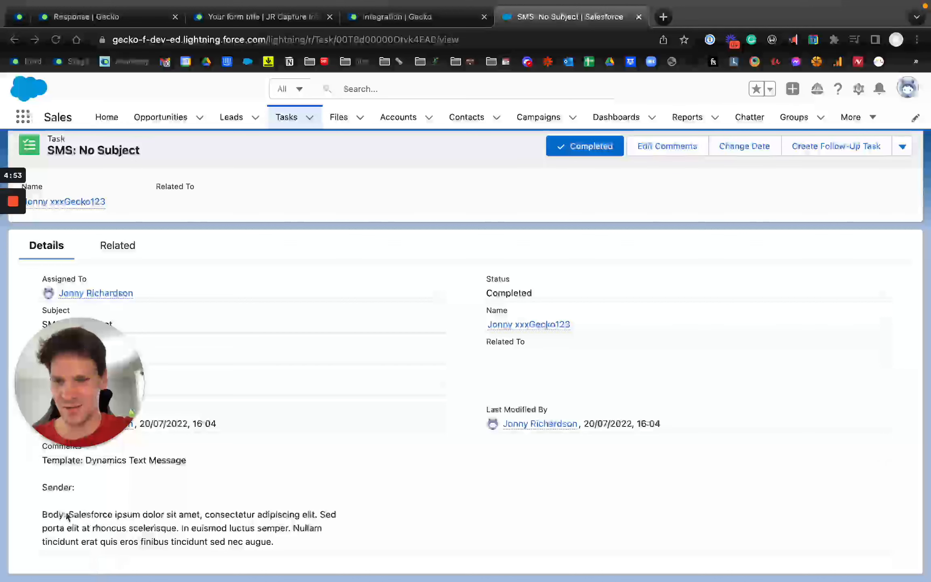
left_click_drag(278, 546, 45, 507)
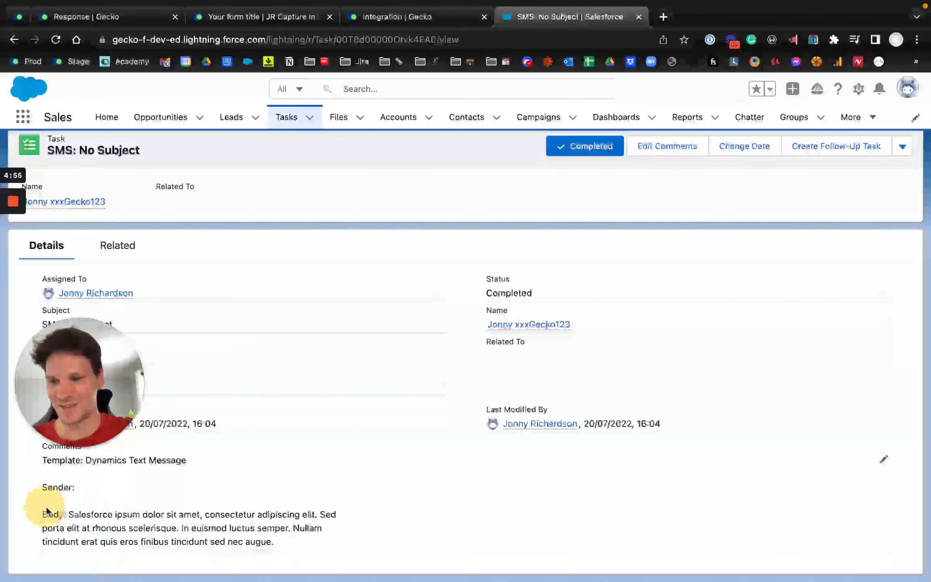
- Open the Email: Hello world! task from the contact's activities, read its logged message, and return to the contact
scroll(189, 471, "left", 5)
left_click(587, 272)
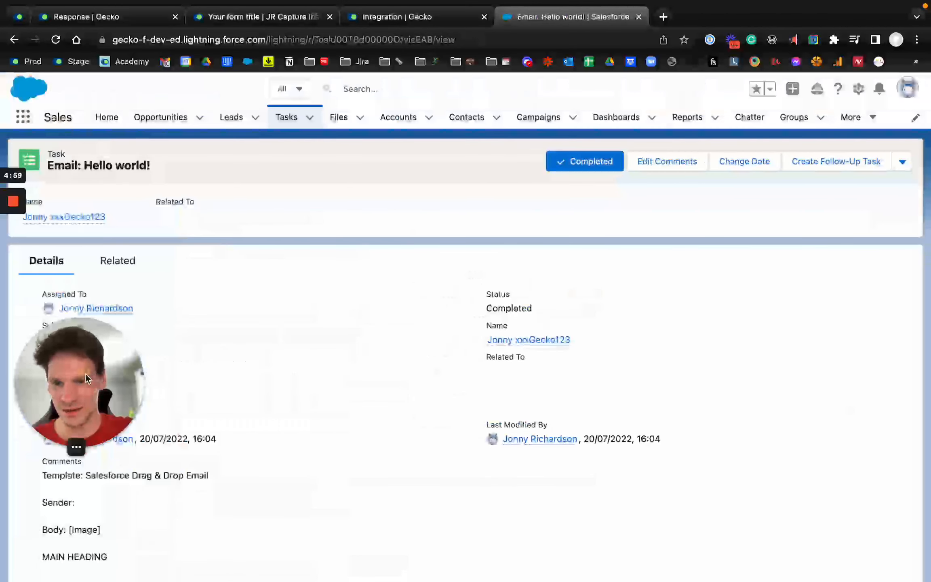
left_click_drag(86, 378, 791, 354)
scroll(311, 372, "down", 5)
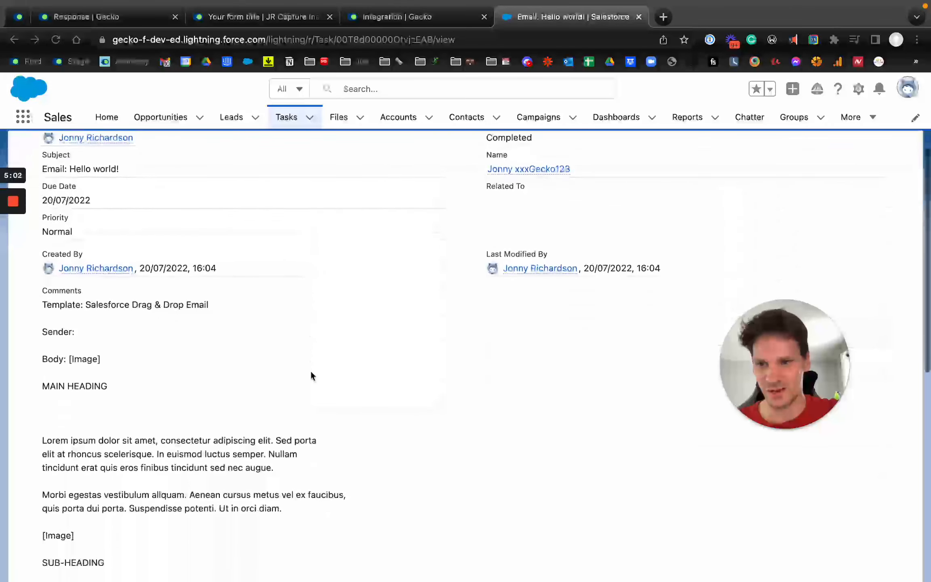
scroll(310, 375, "down", 10)
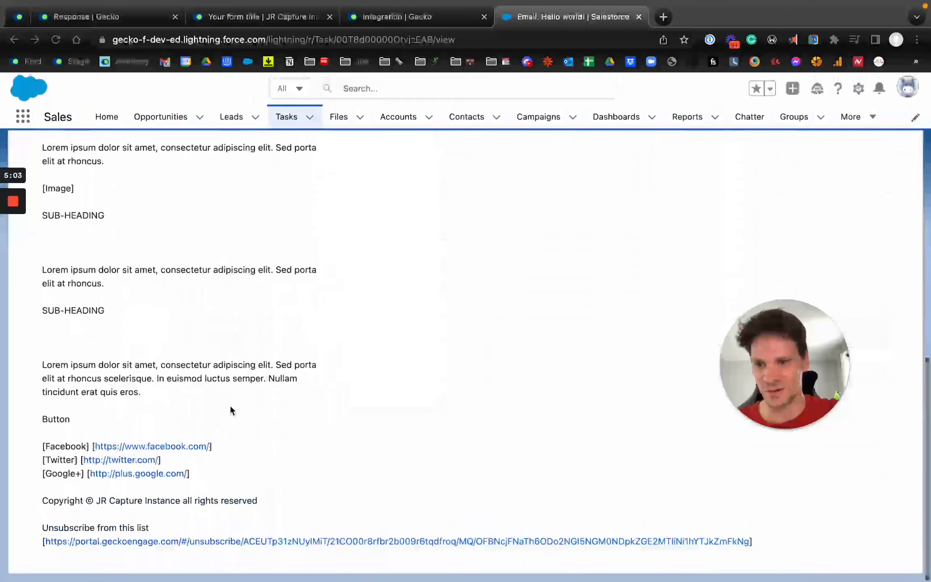
scroll(231, 409, "up", 10)
scroll(230, 410, "up", 3)
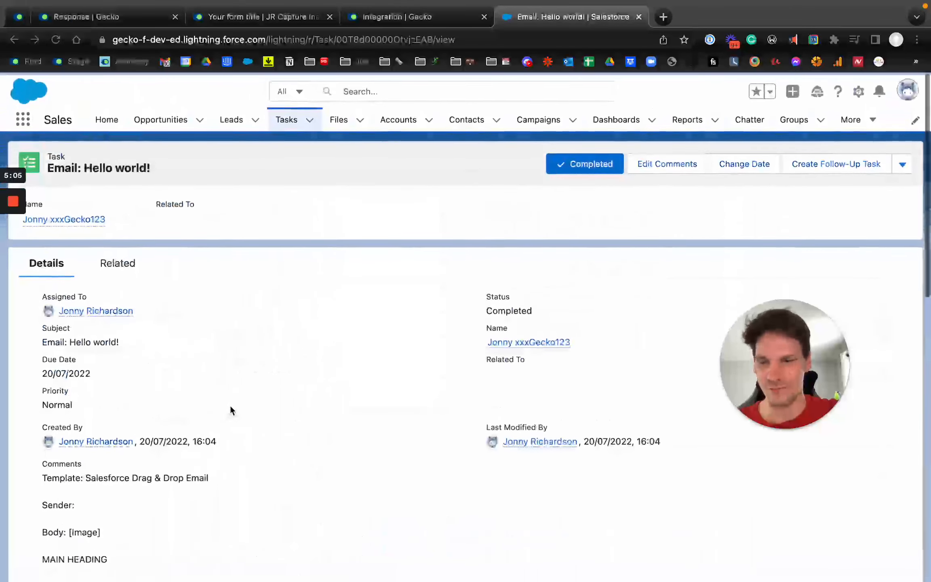
left_click_drag(802, 404, 94, 484)
scroll(286, 254, "left", 5)
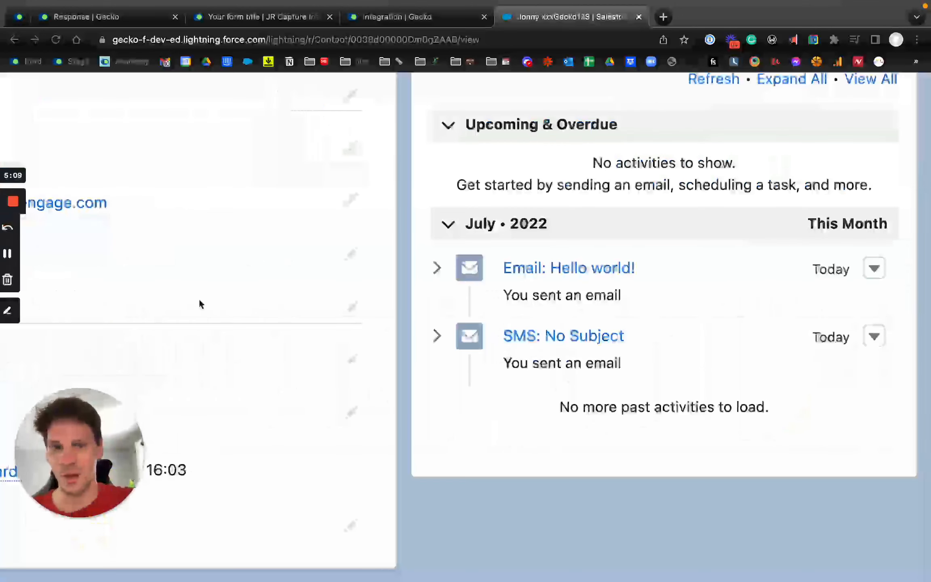